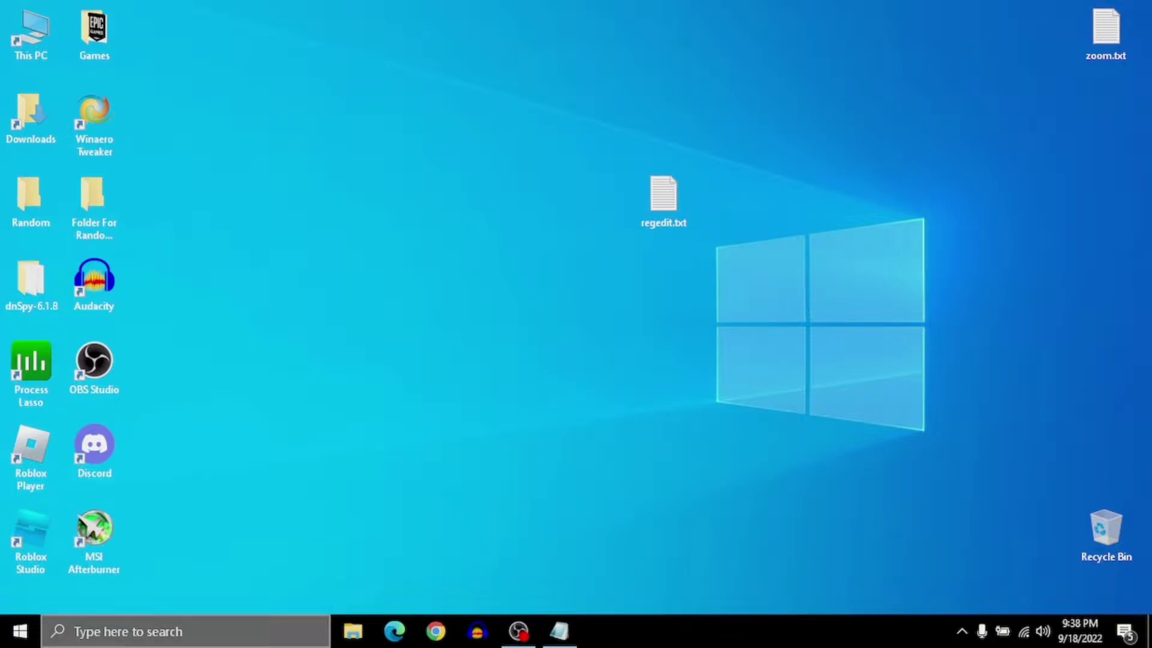
# Bring up the Windows search panel to look for regedit.
pyautogui.click(246, 635)
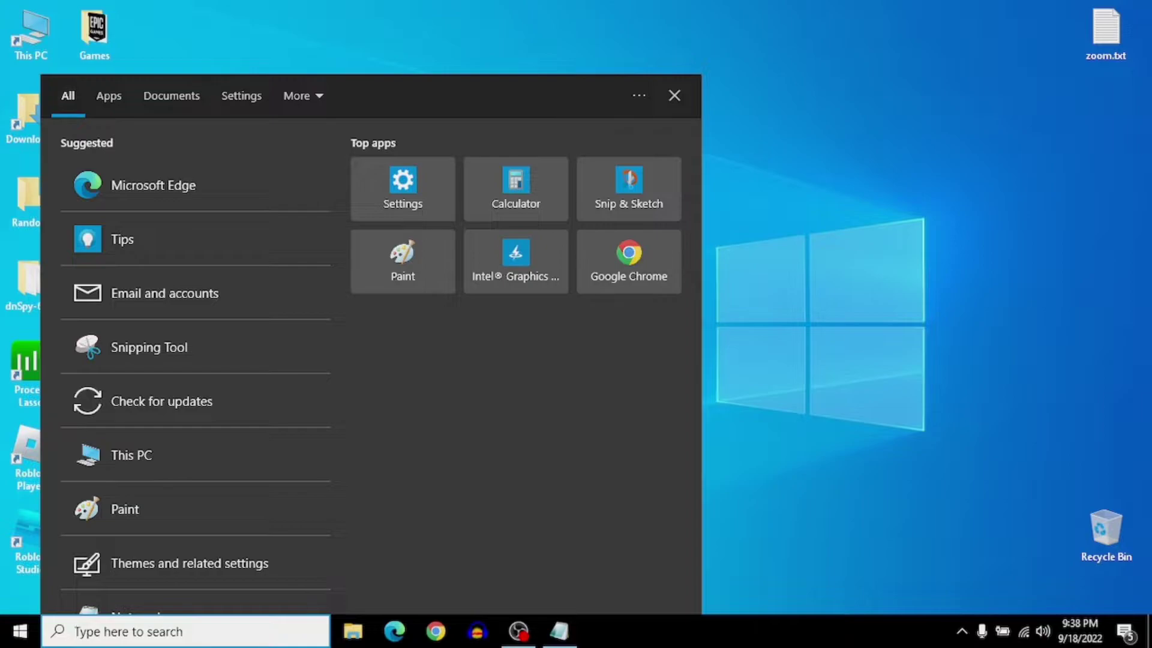
pyautogui.write('regedit')
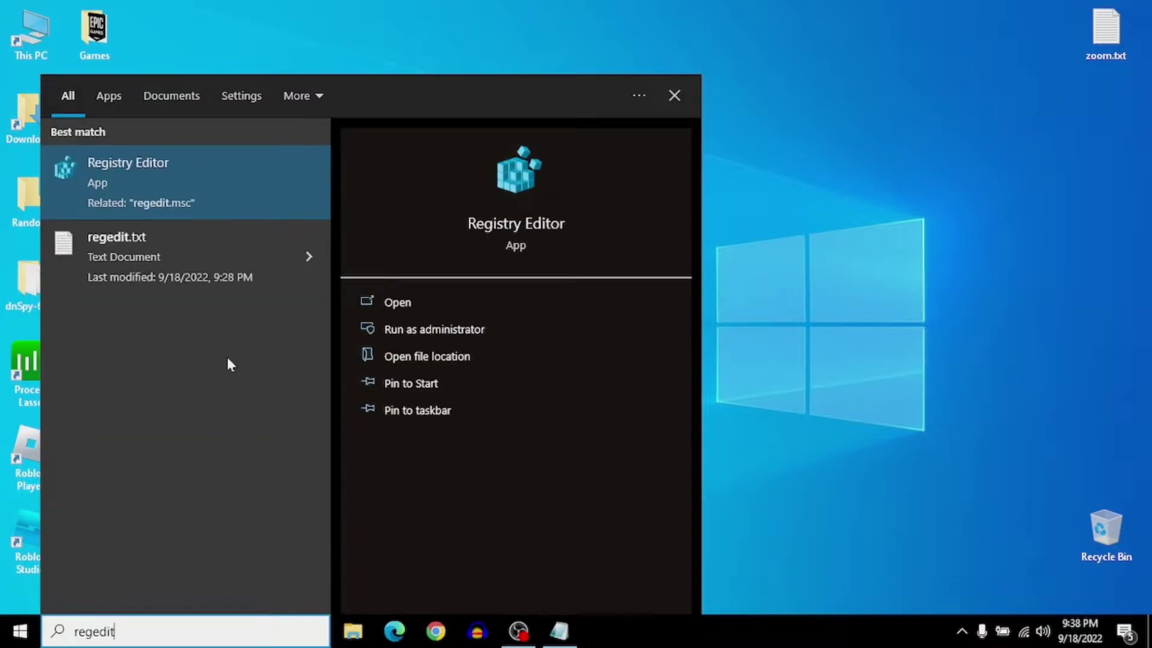
# Launch Registry Editor and expand HKEY_LOCAL_MACHINE\SOFTWARE\Microsoft in the tree.
pyautogui.click(244, 188)
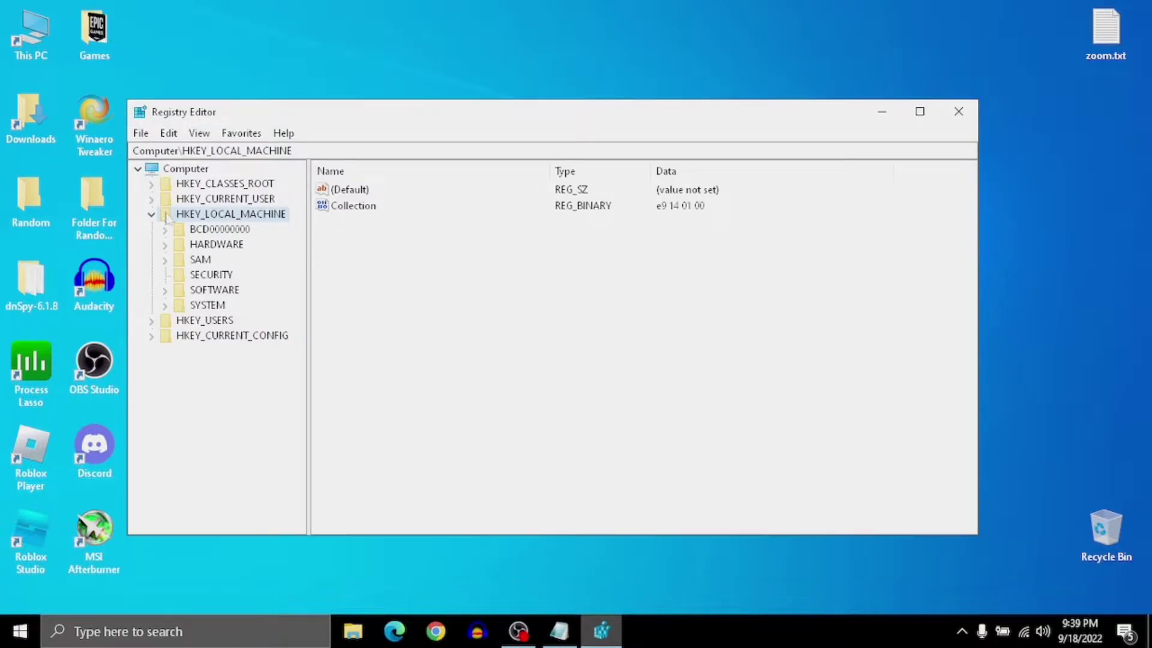
pyautogui.moveTo(252, 122)
pyautogui.mouseDown()
pyautogui.moveTo(321, 101)
pyautogui.moveTo(302, 99)
pyautogui.mouseUp()
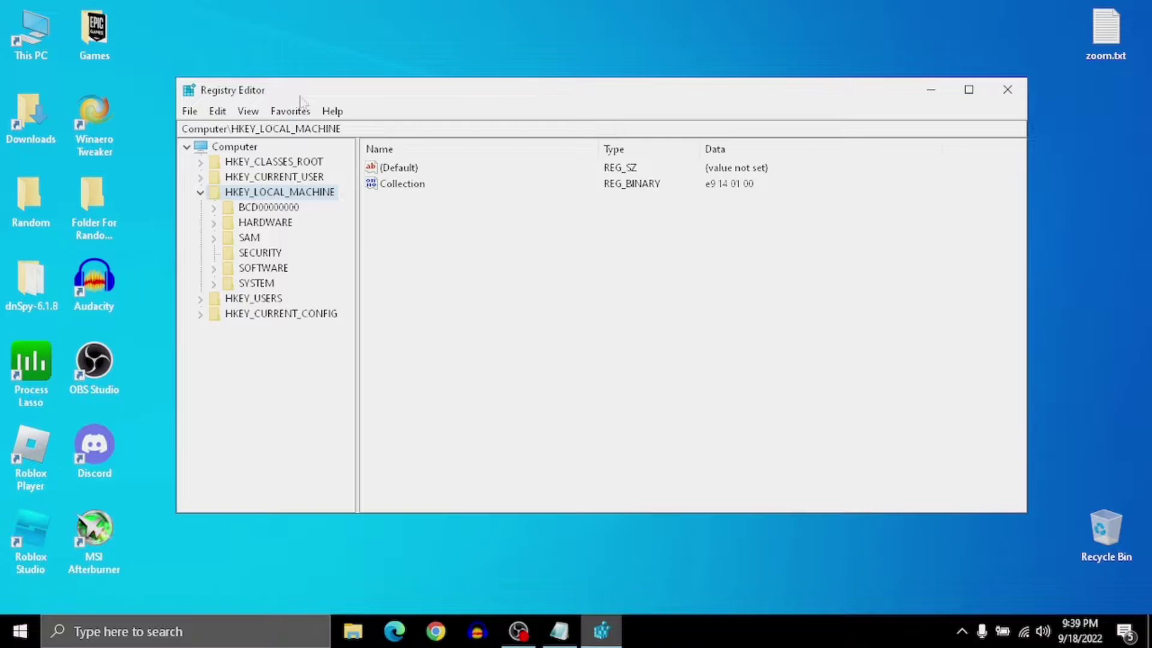
pyautogui.click(213, 269)
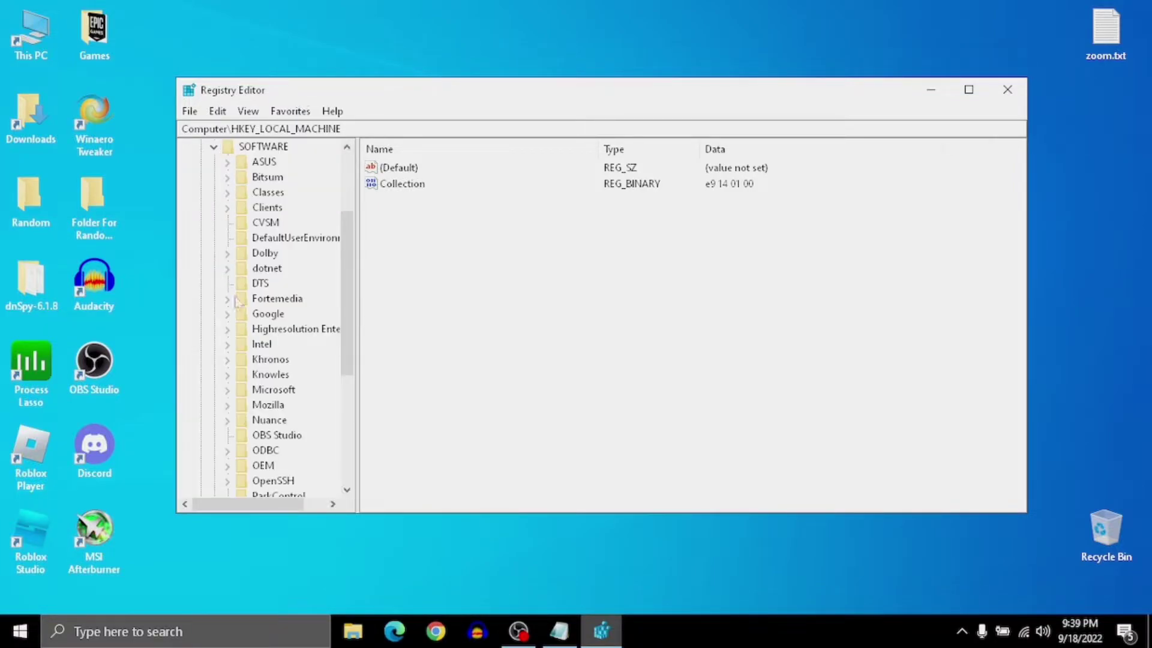
pyautogui.click(228, 390)
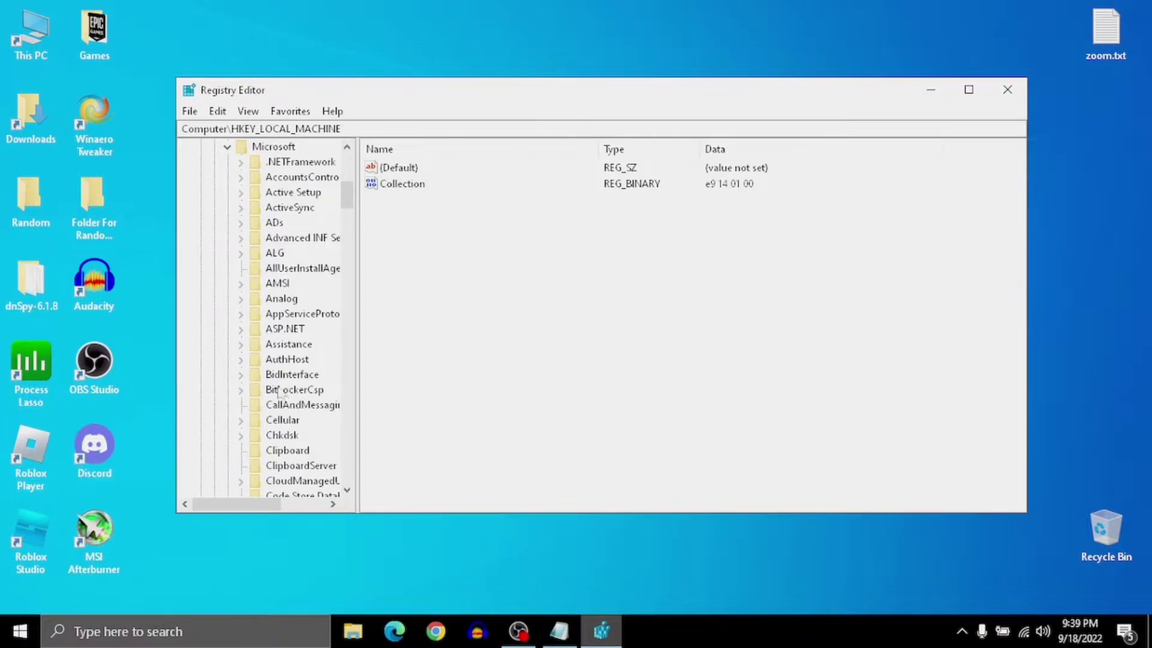
pyautogui.click(279, 148)
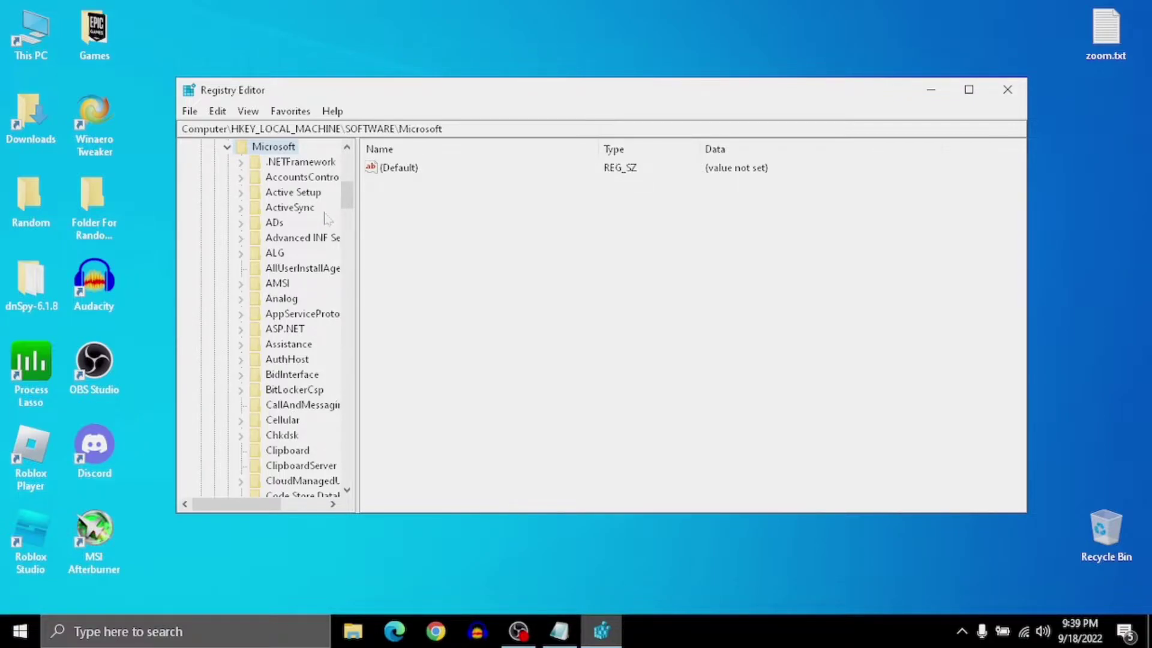
pyautogui.write('windows')
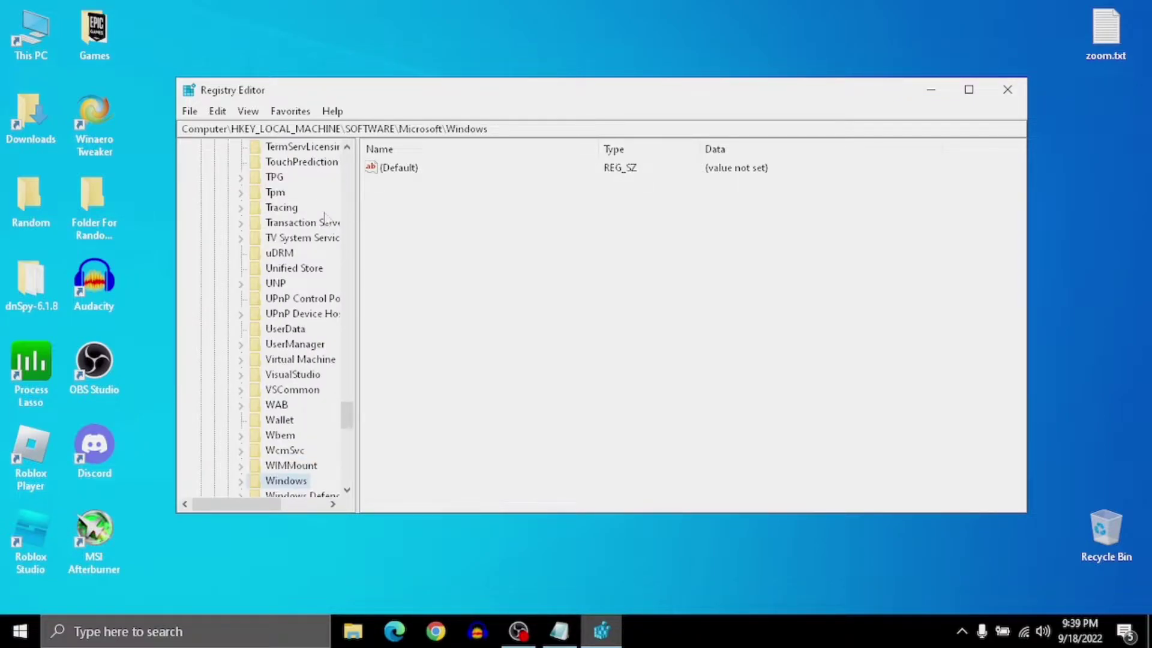
pyautogui.moveTo(357, 422); pyautogui.dragTo(357, 441)
# Expand Windows NT\CurrentVersion\Multimedia\SystemProfile\Tasks and select the Games key.
pyautogui.click(241, 435)
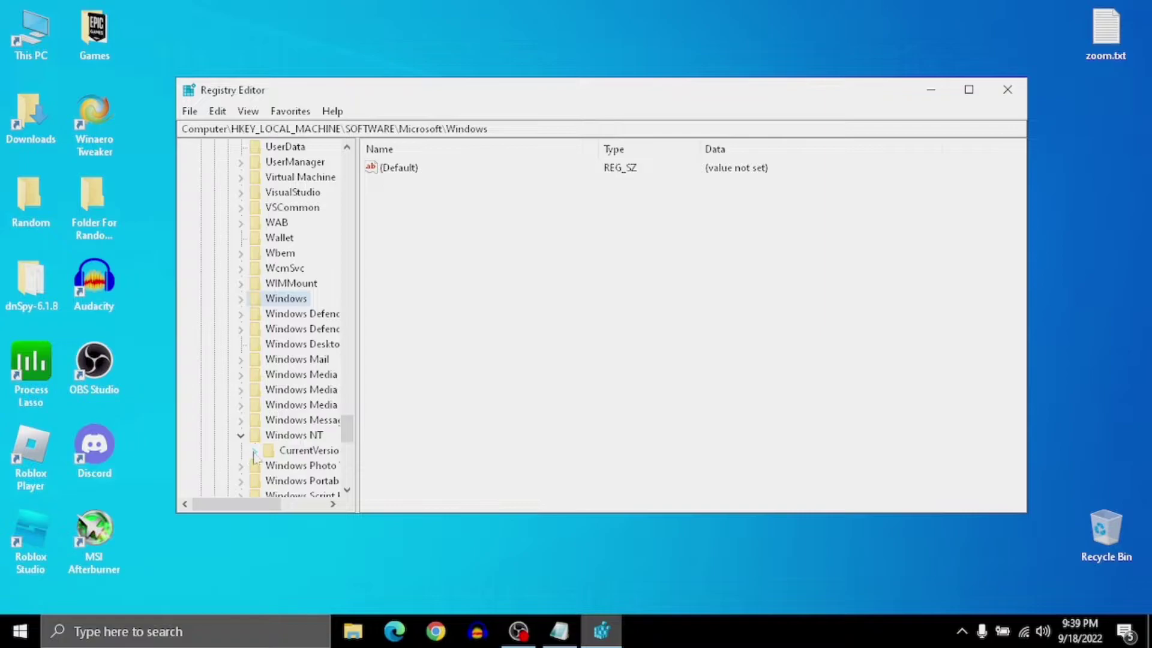
pyautogui.click(253, 452)
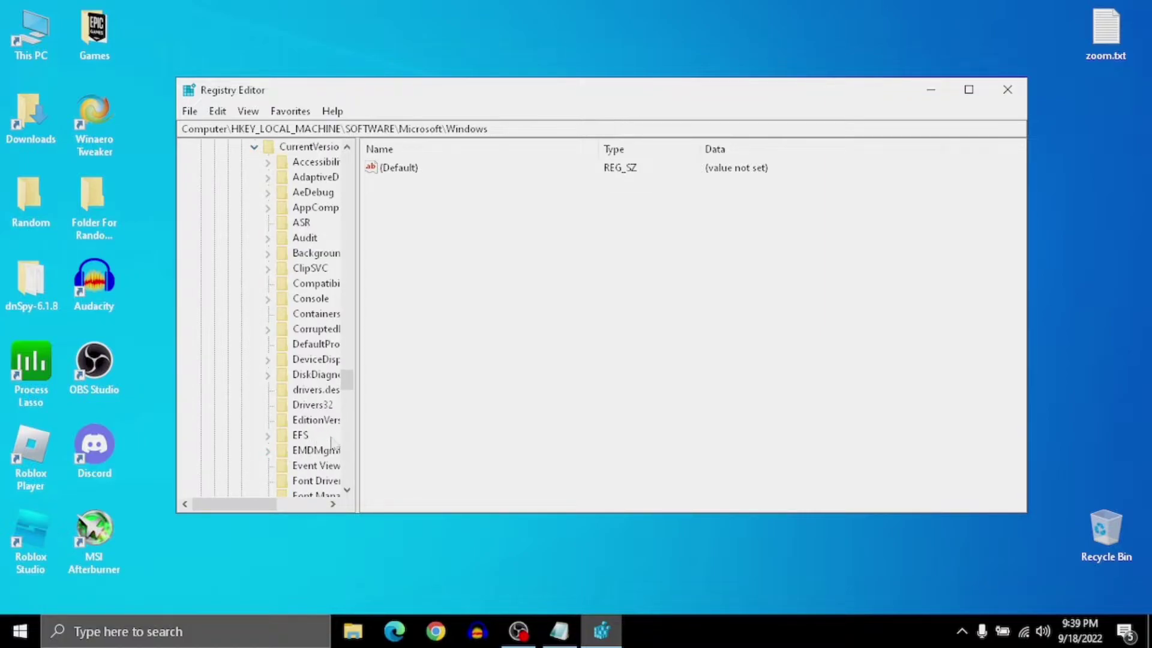
pyautogui.moveTo(346, 379); pyautogui.dragTo(347, 407)
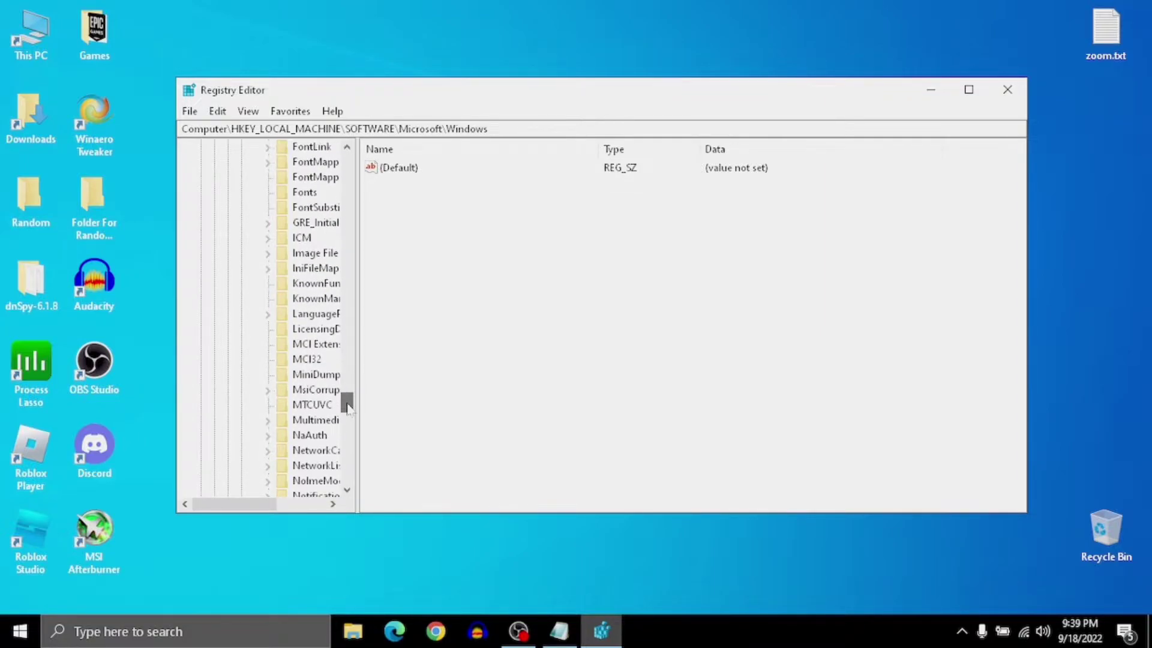
pyautogui.moveTo(262, 505); pyautogui.dragTo(286, 506)
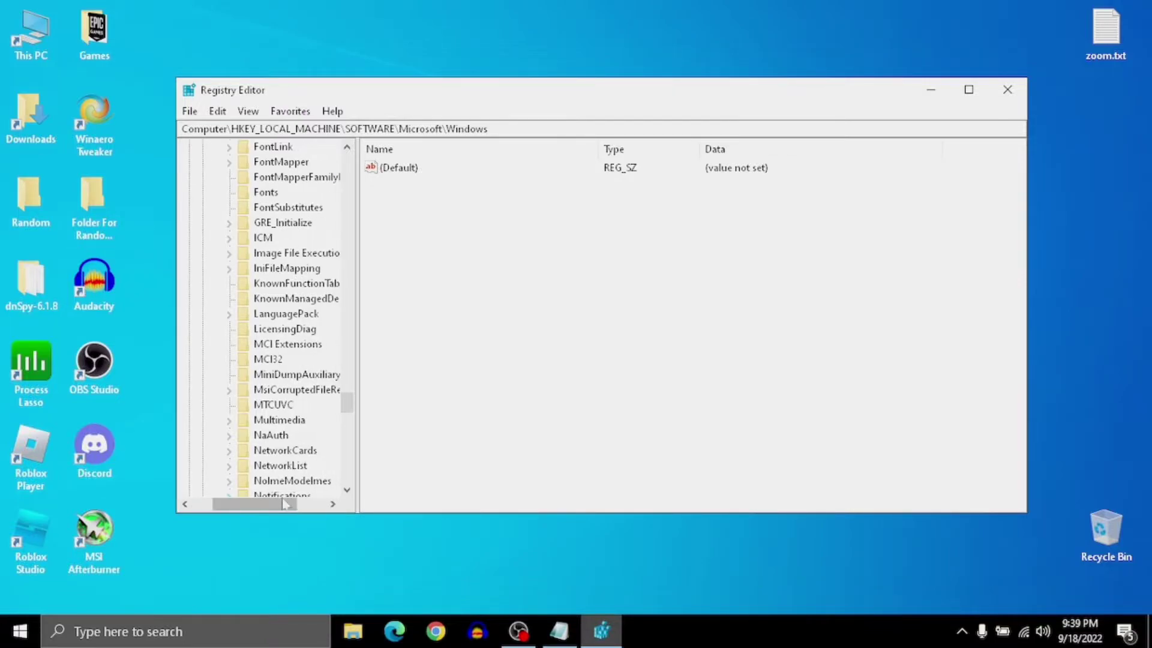
pyautogui.click(230, 420)
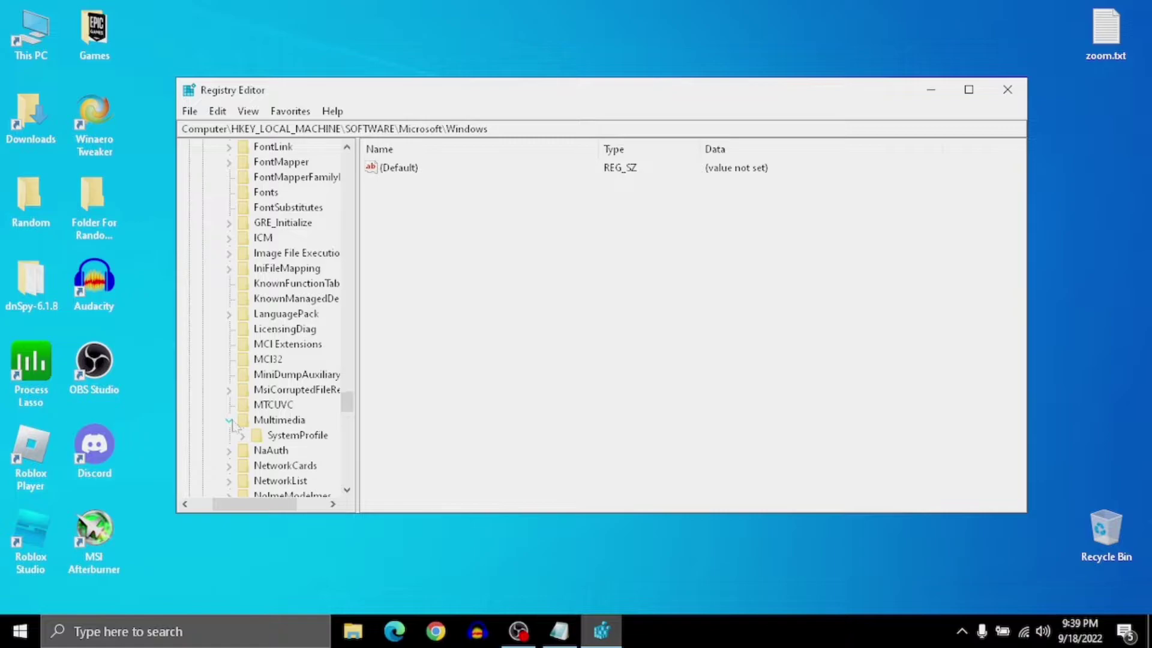
pyautogui.click(242, 436)
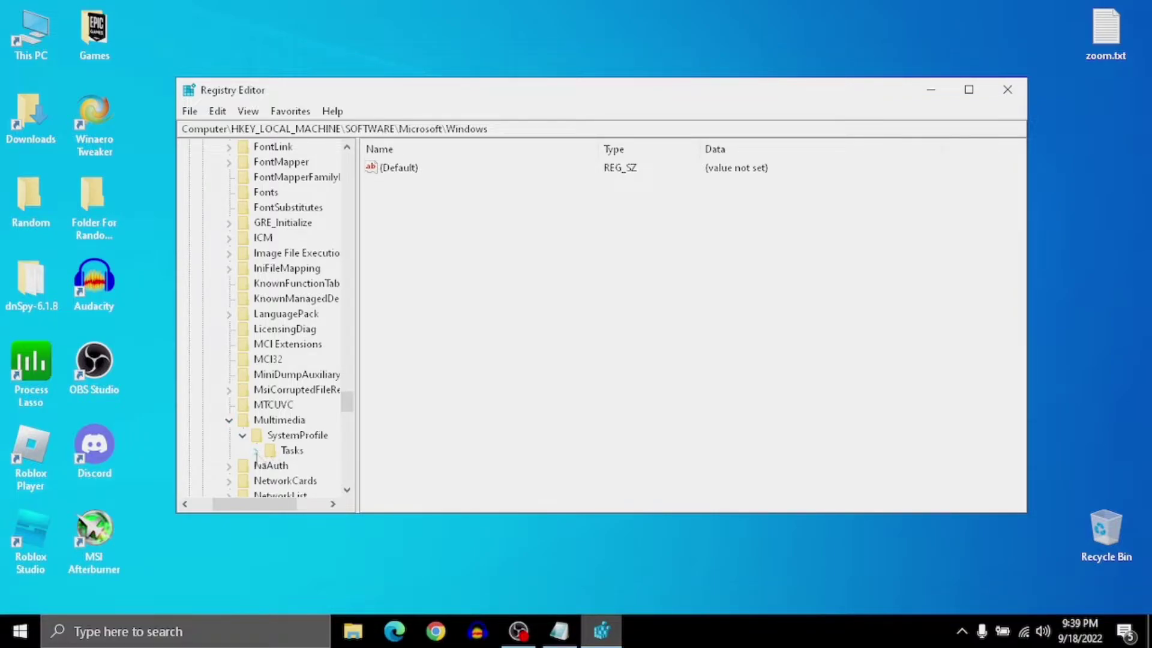
pyautogui.click(258, 451)
pyautogui.click(310, 420)
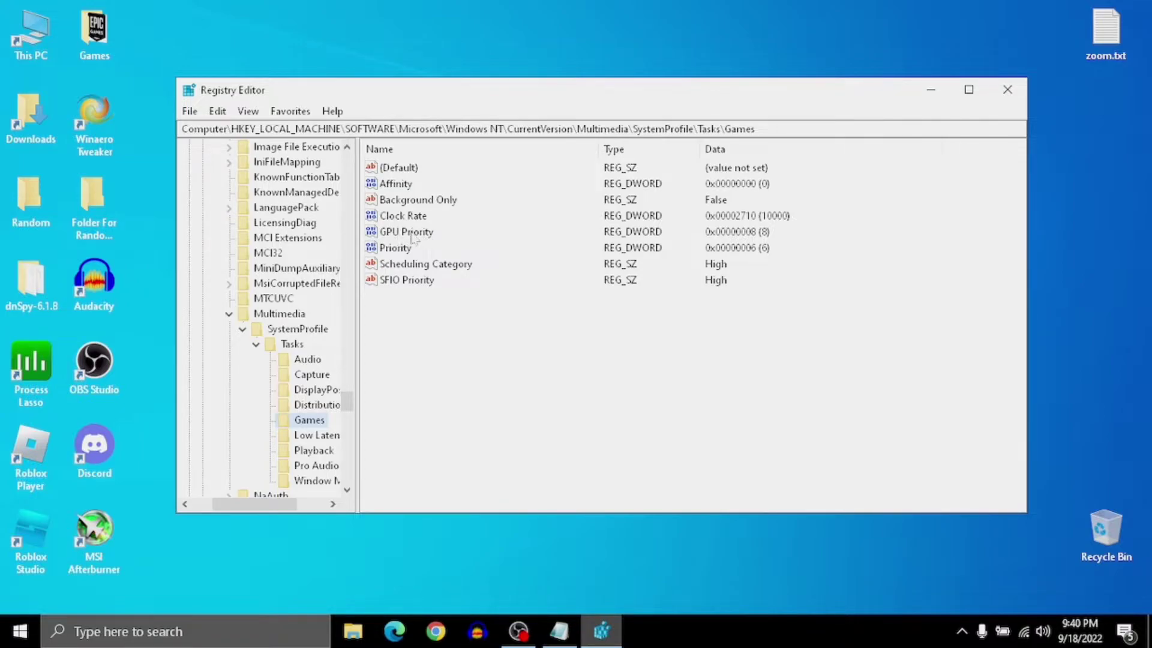
# Confirm GPU Priority stays at 8 and Priority stays at 6 in the Games key.
pyautogui.doubleClick(416, 234)
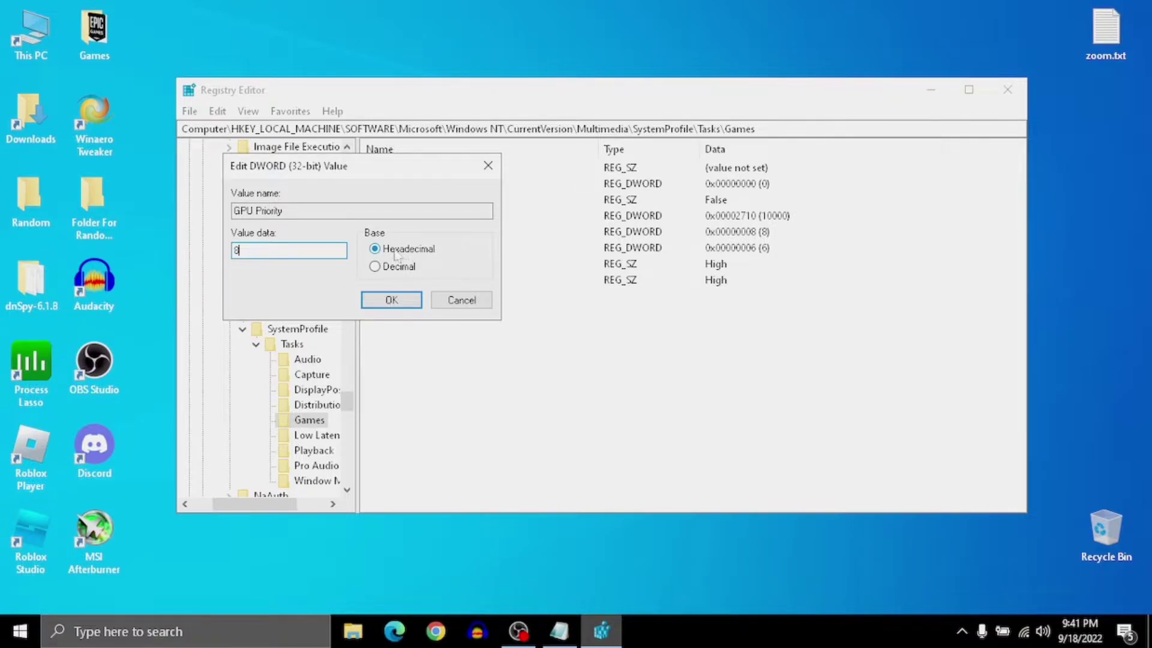
pyautogui.click(394, 304)
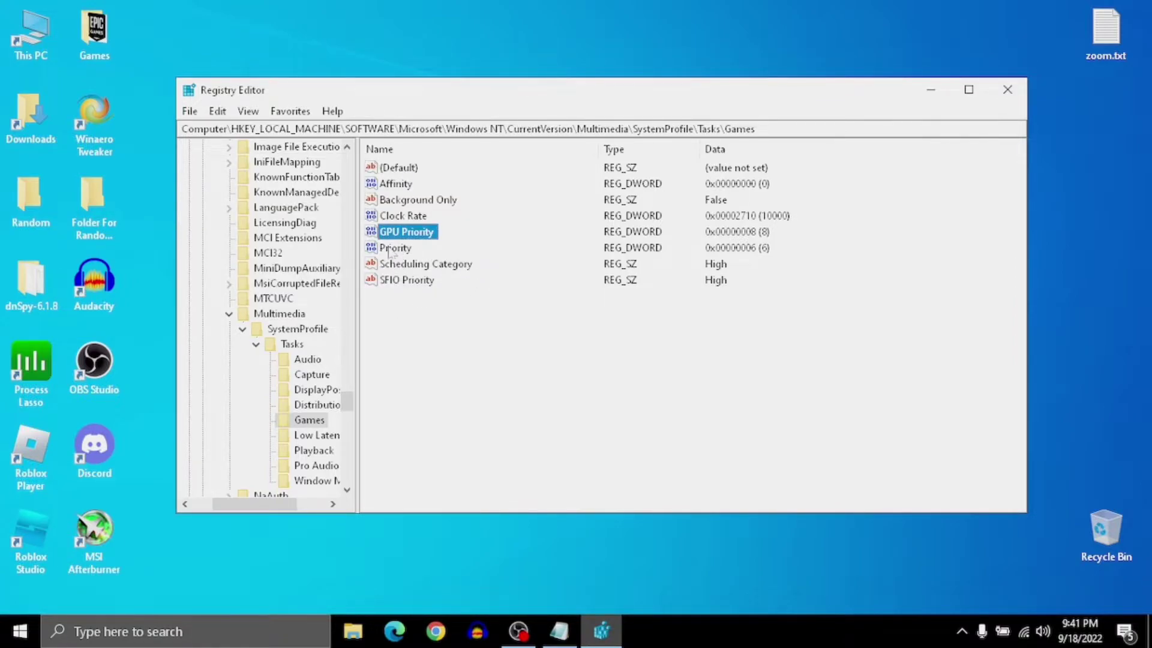
pyautogui.doubleClick(393, 249)
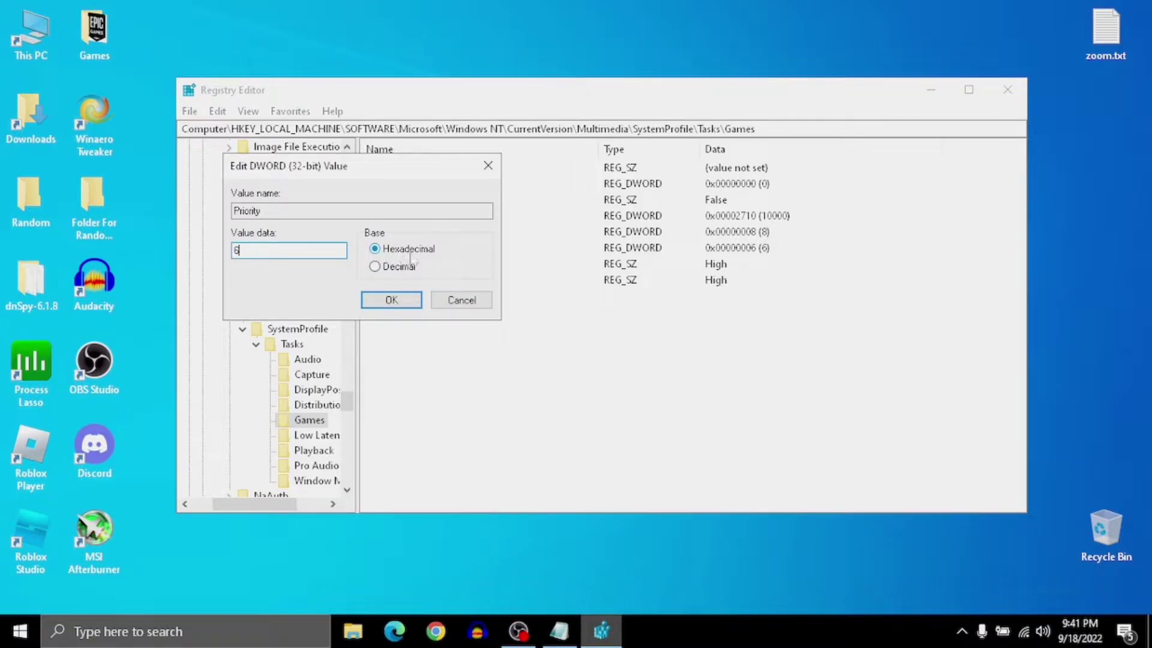
pyautogui.click(402, 304)
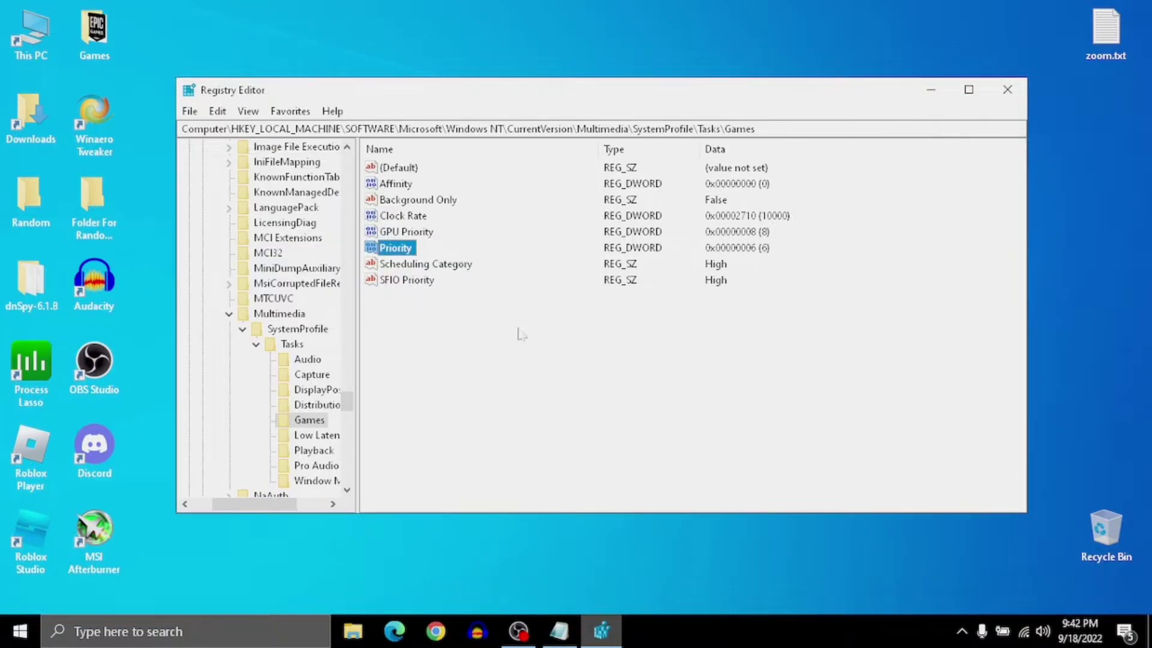
# Save Scheduling Category and SFIO Priority both as High in the Games key.
pyautogui.doubleClick(417, 267)
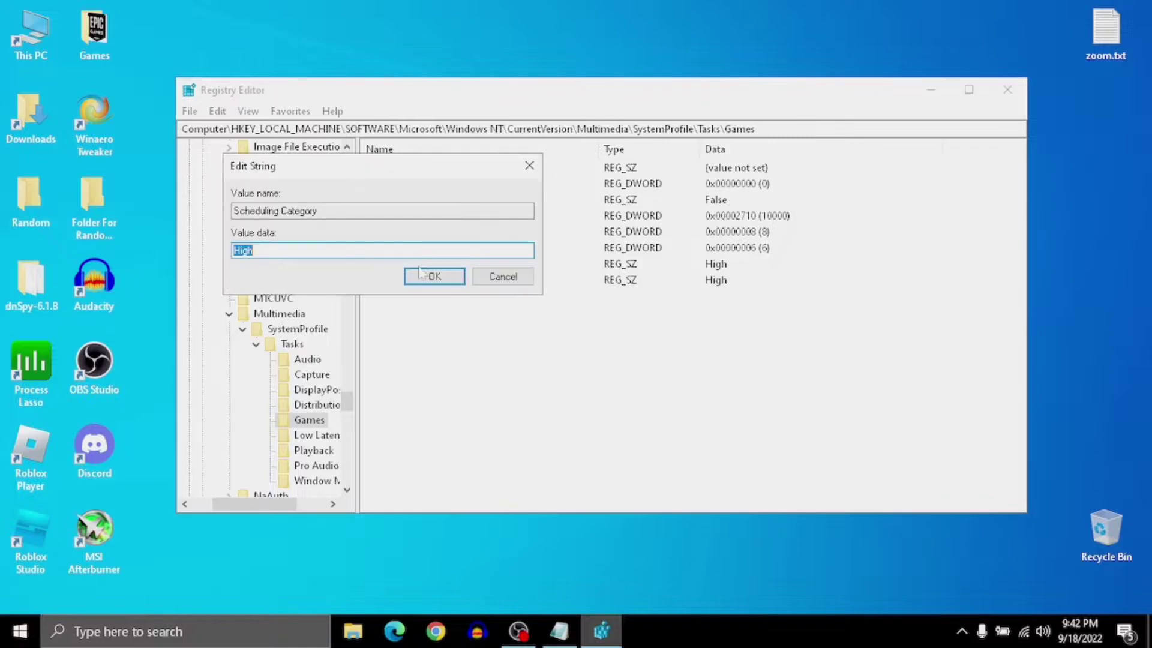
pyautogui.write('High')
pyautogui.click(426, 281)
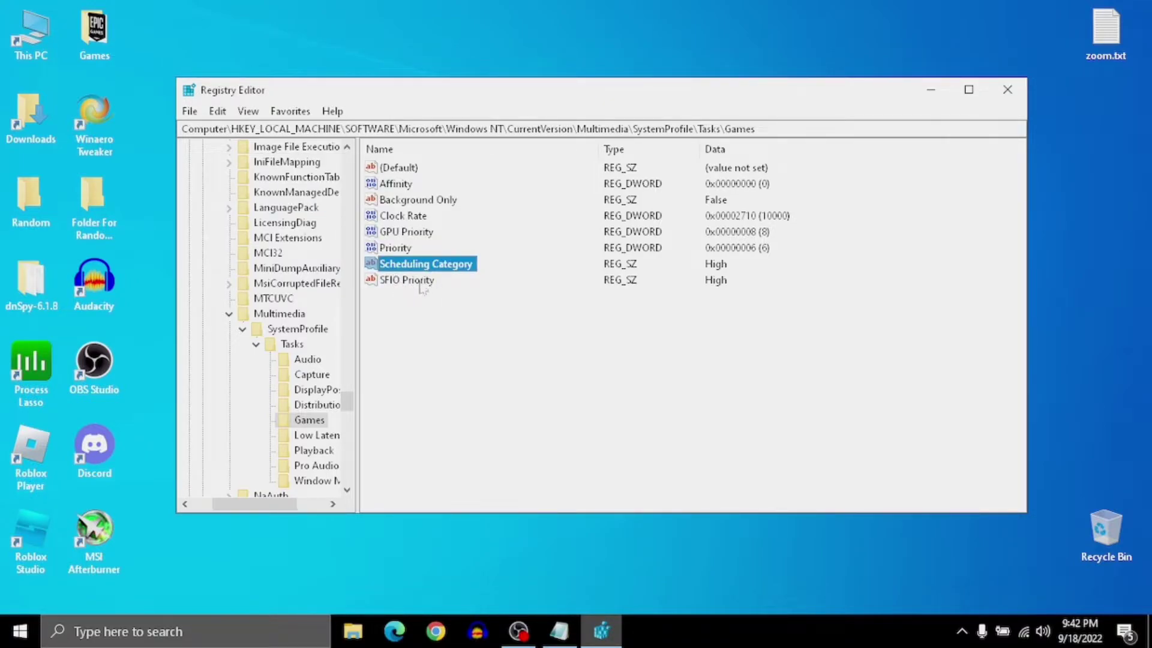
pyautogui.doubleClick(423, 280)
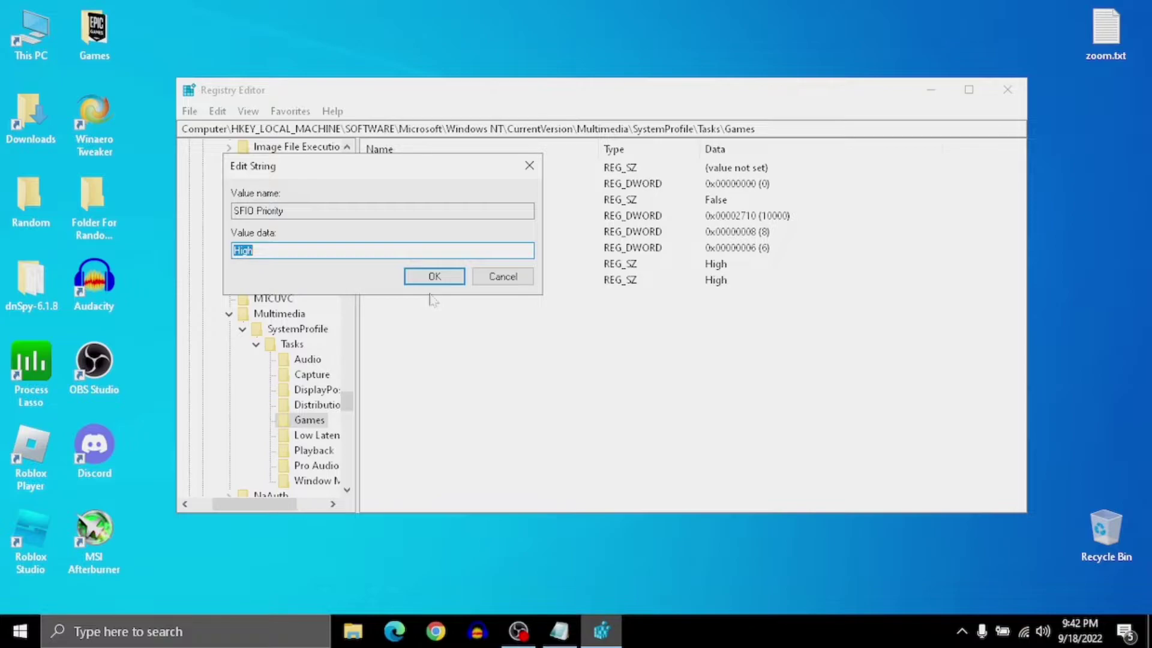
pyautogui.write('High')
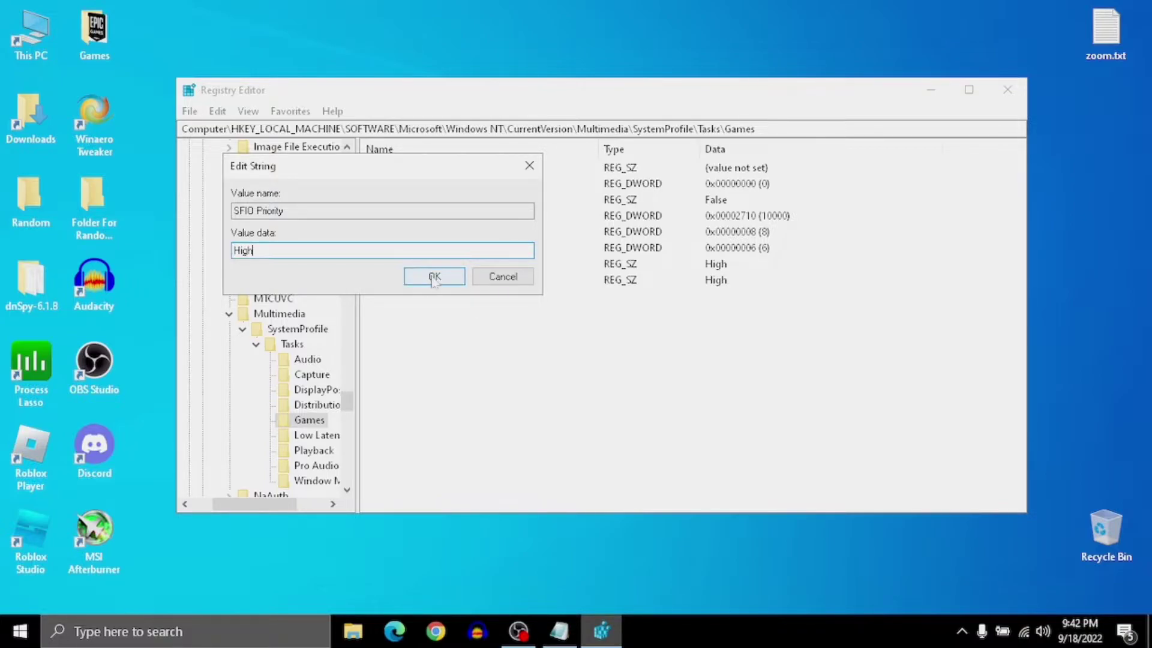
pyautogui.click(435, 277)
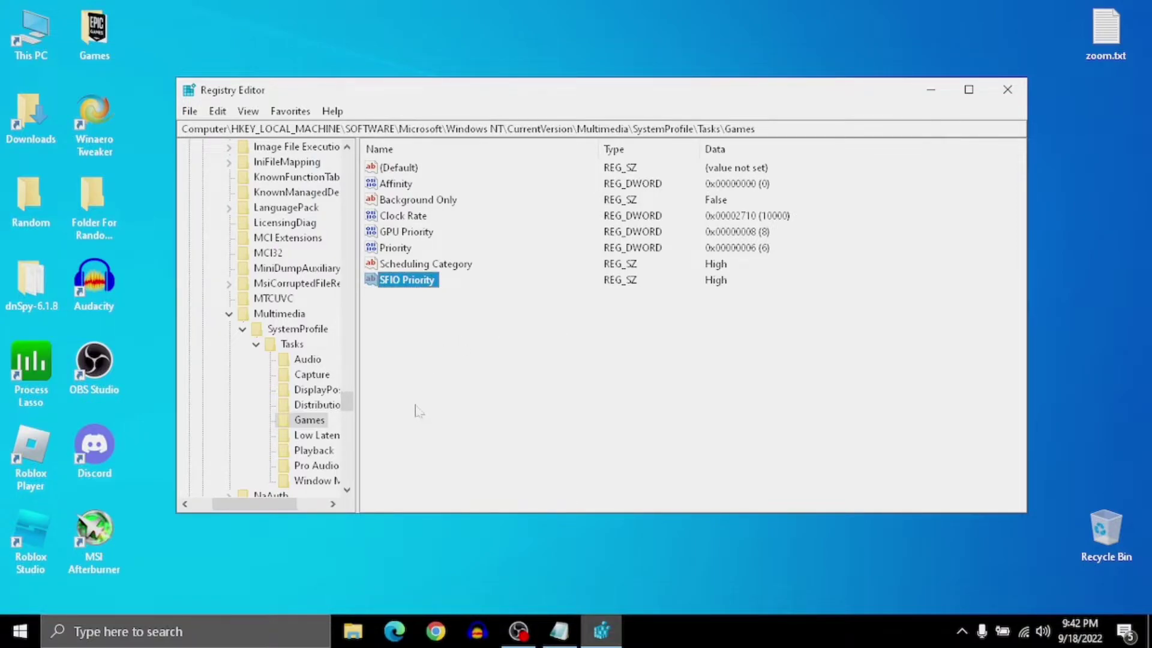
# Collapse the Multimedia branch and SOFTWARE back up to the HKEY_LOCAL_MACHINE hive.
pyautogui.click(242, 328)
pyautogui.click(229, 313)
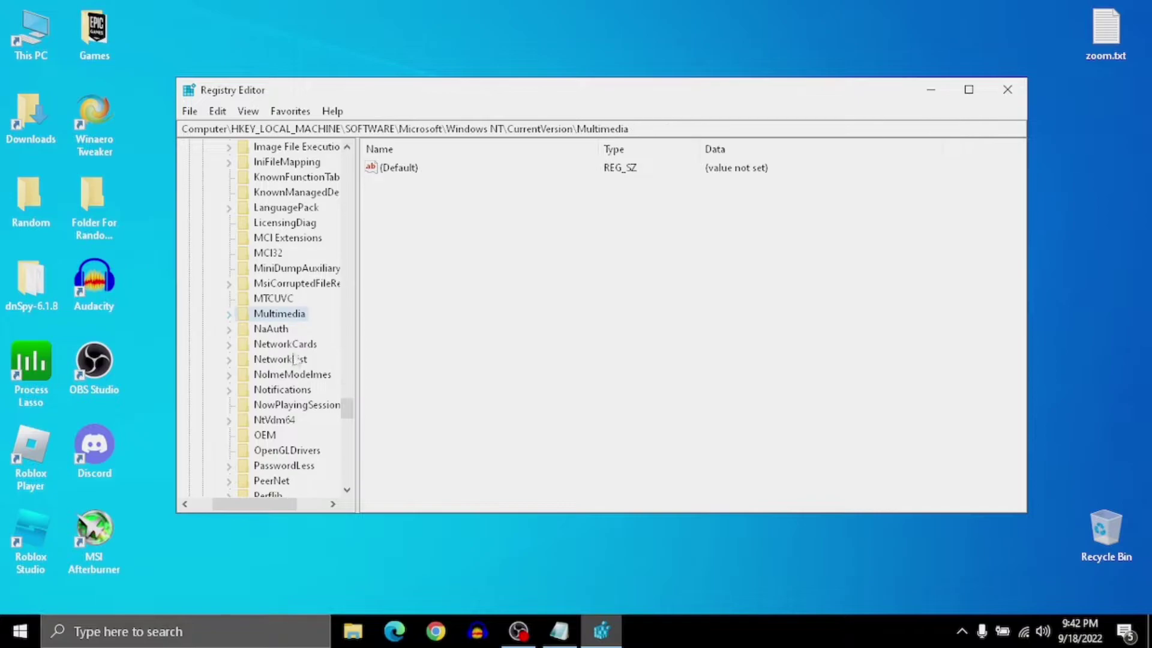
pyautogui.moveTo(346, 410)
pyautogui.mouseDown()
pyautogui.moveTo(351, 341)
pyautogui.moveTo(349, 372)
pyautogui.mouseUp()
pyautogui.click(216, 283)
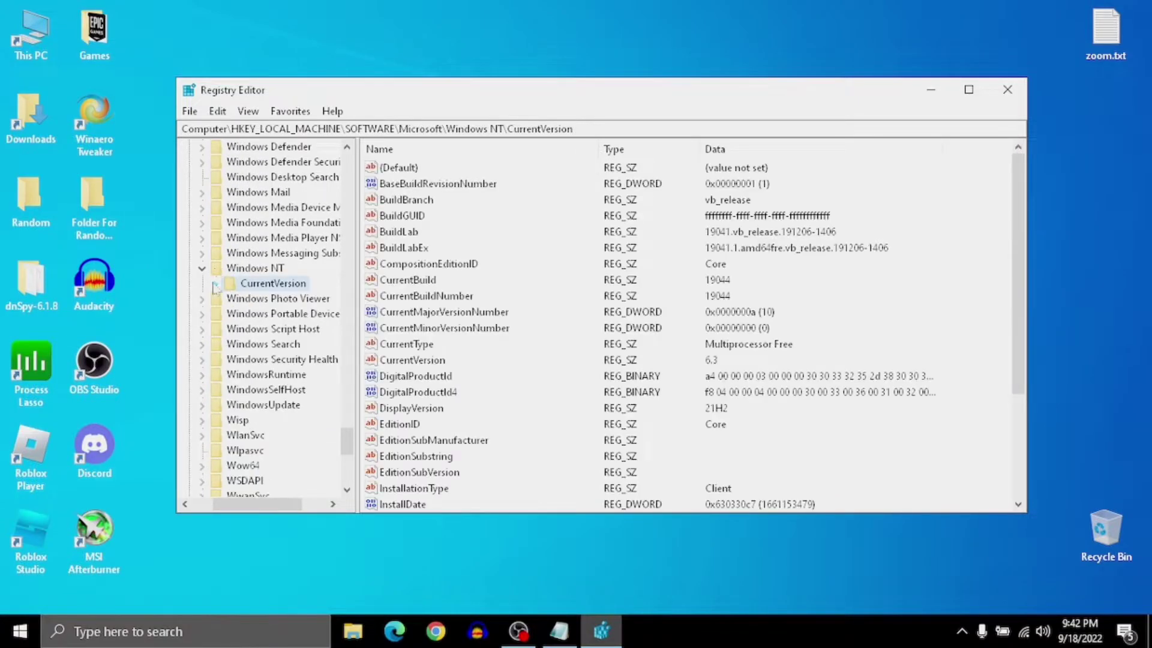
pyautogui.click(213, 268)
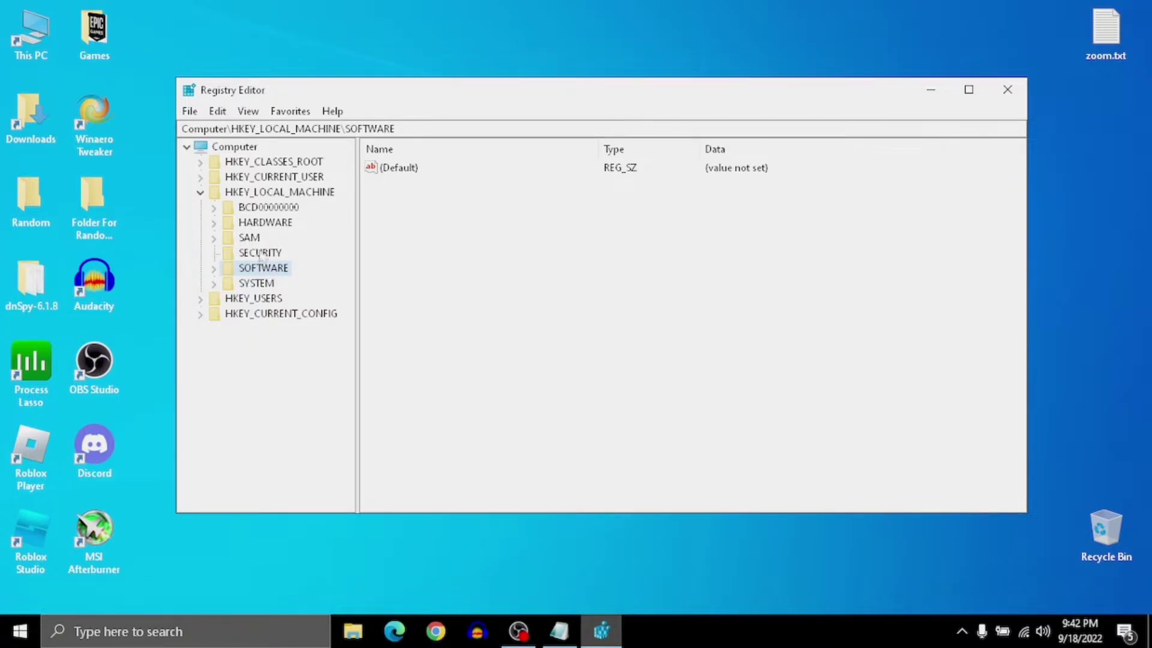
pyautogui.click(199, 192)
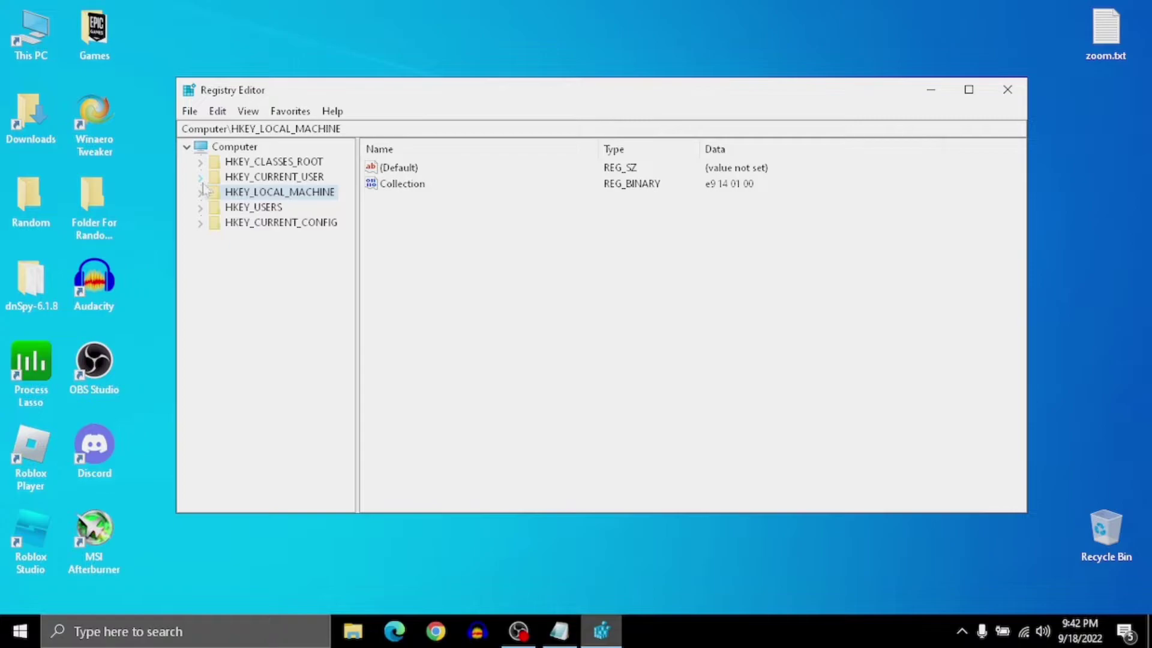
pyautogui.click(199, 192)
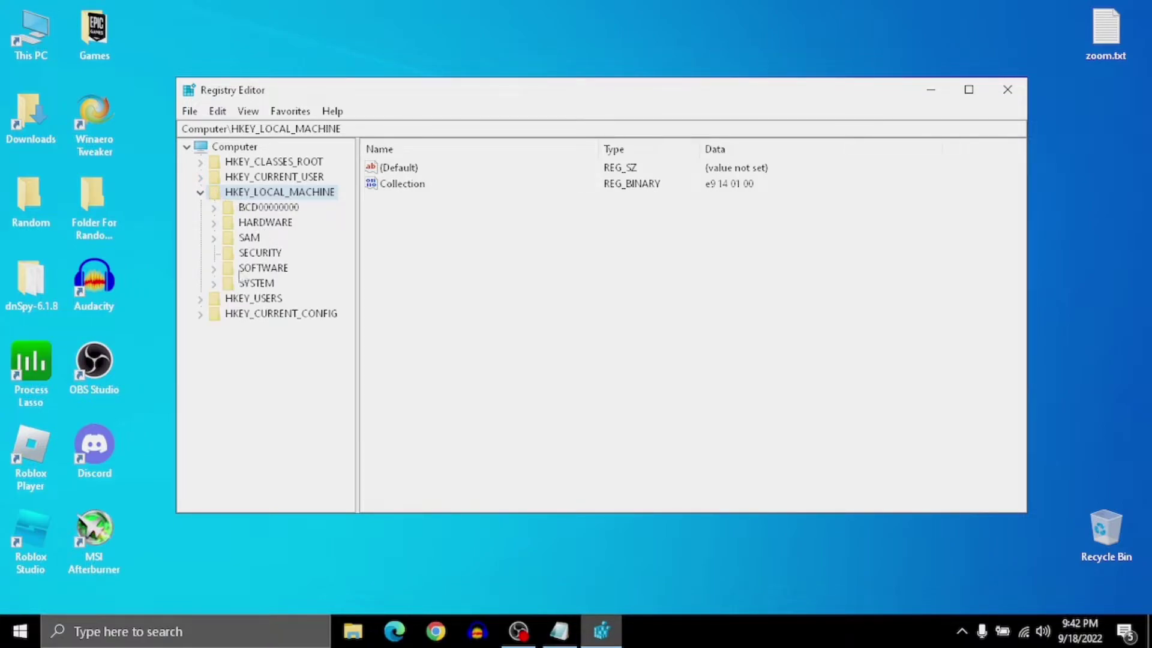
# Expand SYSTEM\ControlSet001 and show the Control key's values including SvcHostSplitThresholdInKB.
pyautogui.click(214, 285)
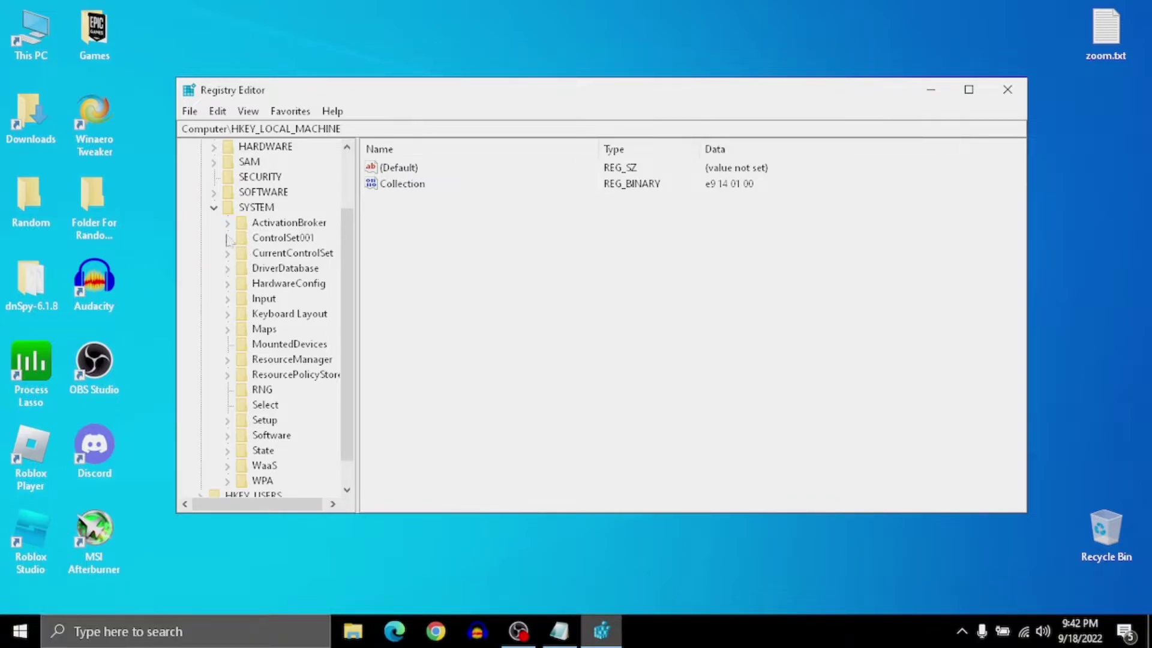
pyautogui.click(227, 237)
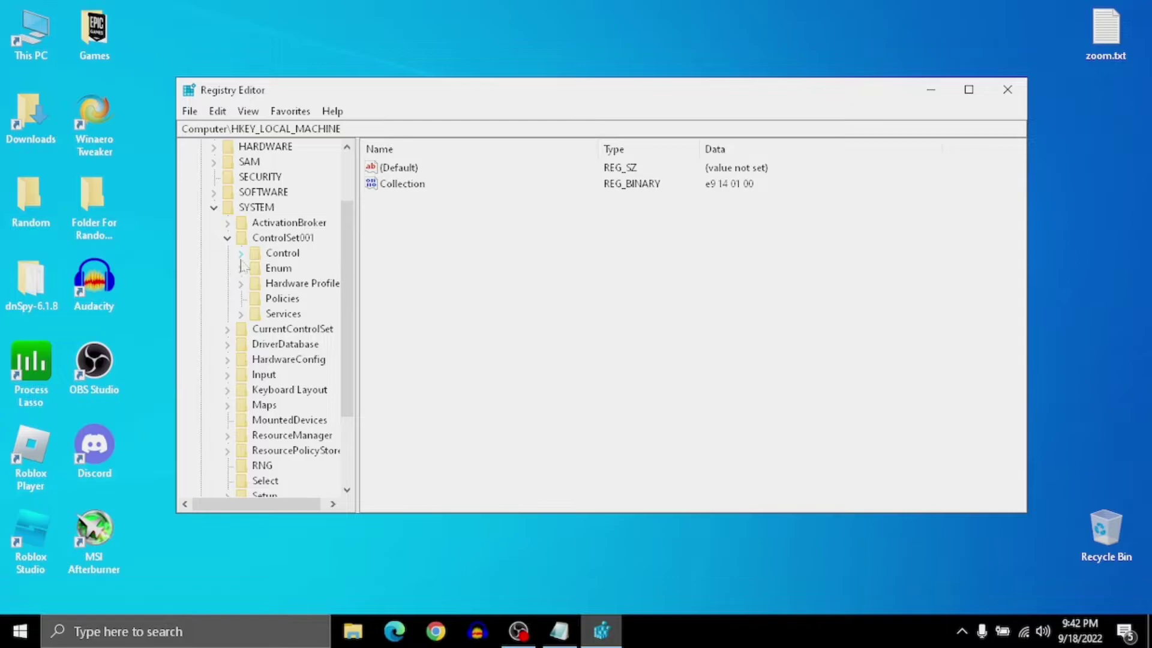
pyautogui.click(240, 254)
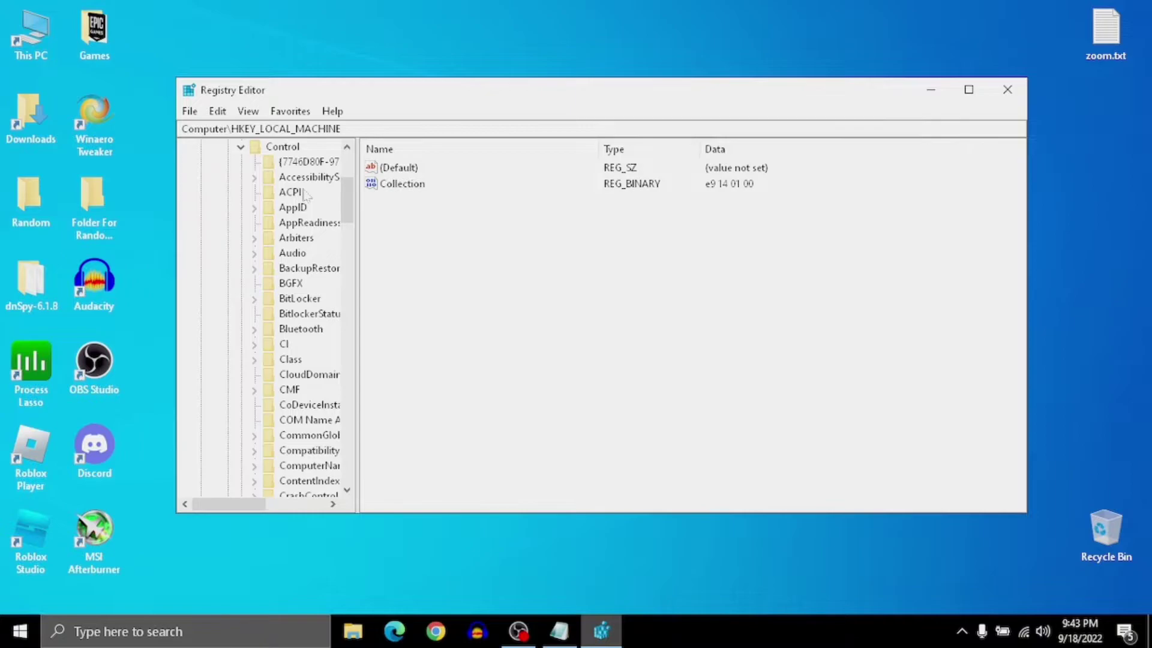
pyautogui.click(283, 147)
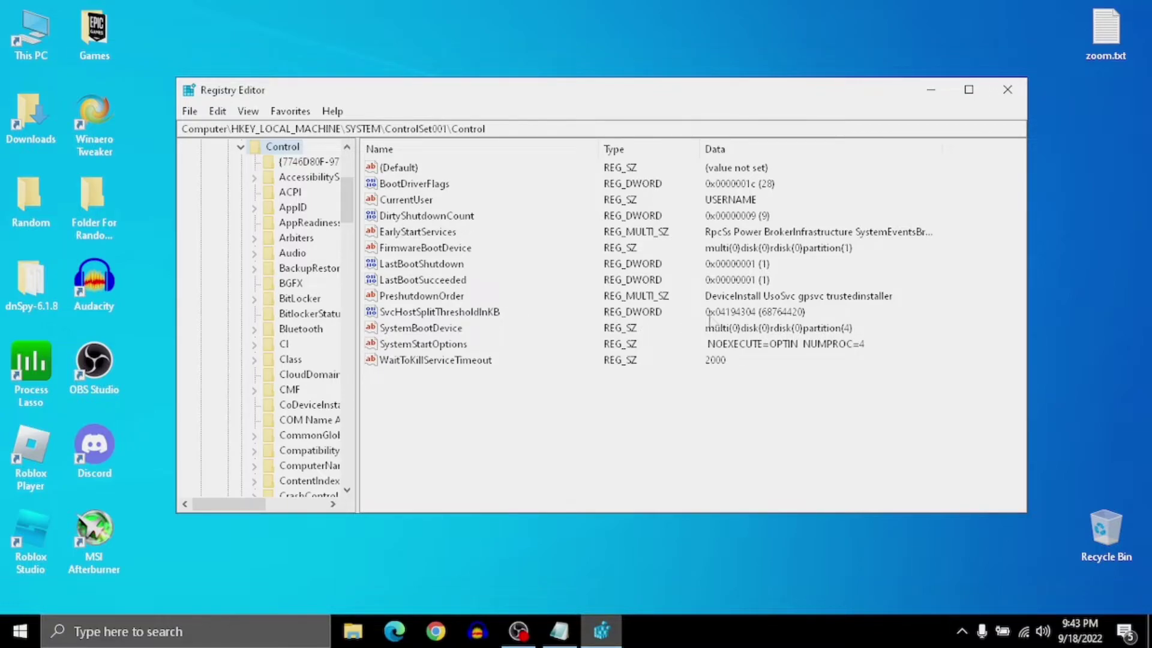
pyautogui.doubleClick(474, 311)
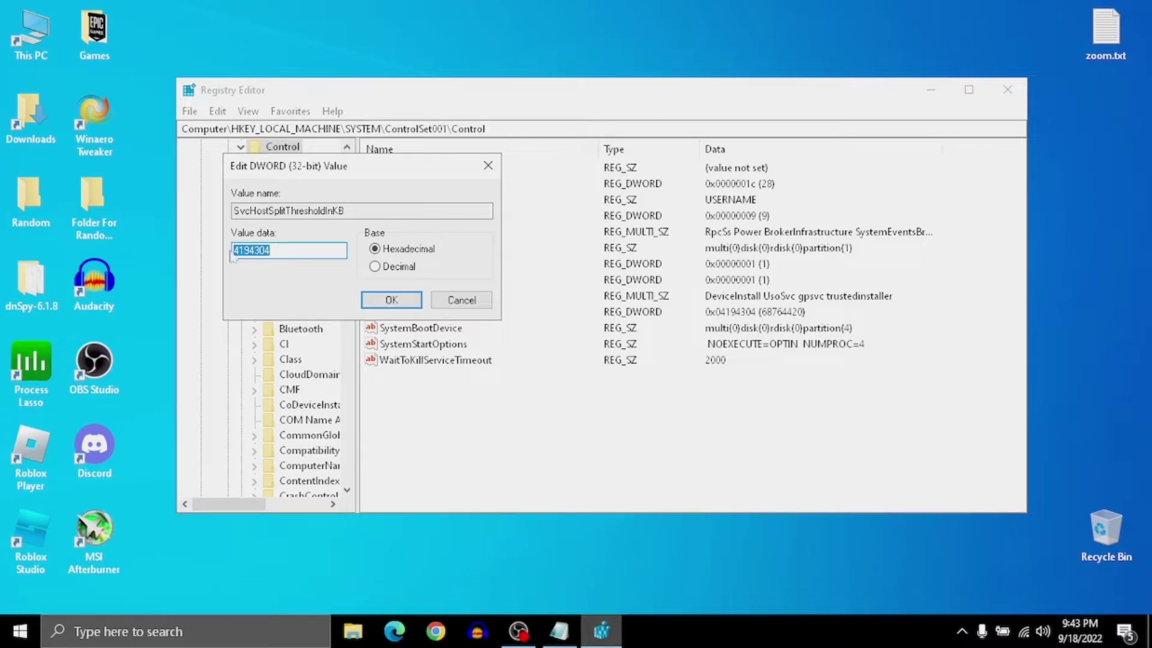
pyautogui.click(469, 302)
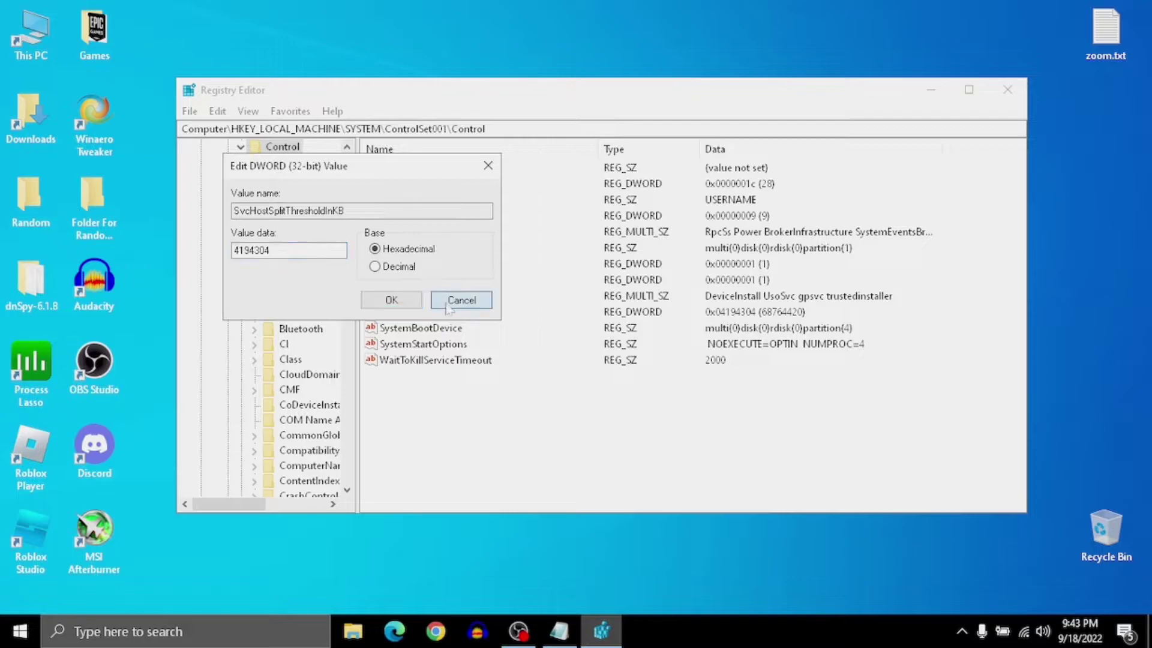
pyautogui.click(339, 552)
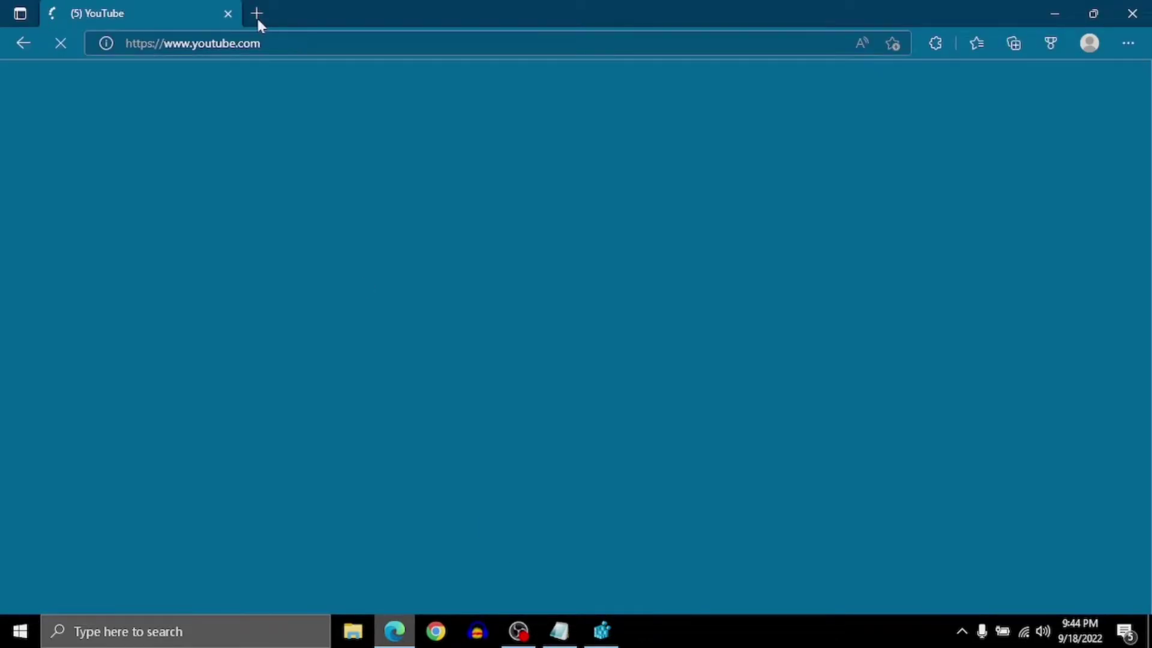
# Search 'gb to kb converter' in a new Edge tab and open the gbmb.org result.
pyautogui.click(257, 15)
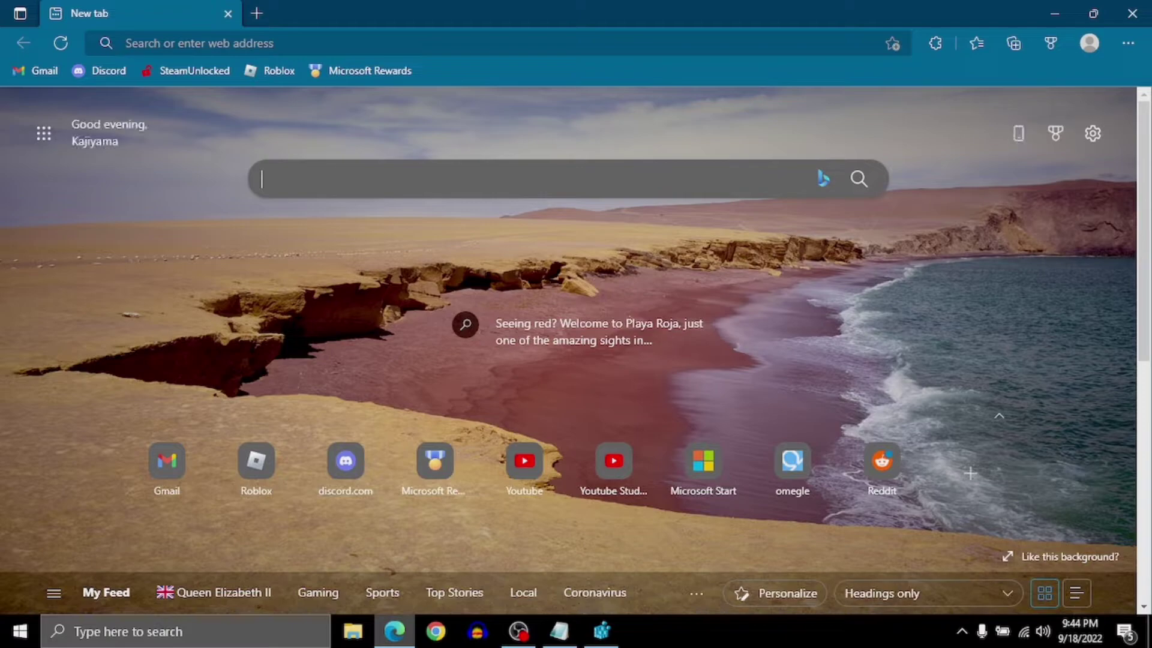
pyautogui.write('GB')
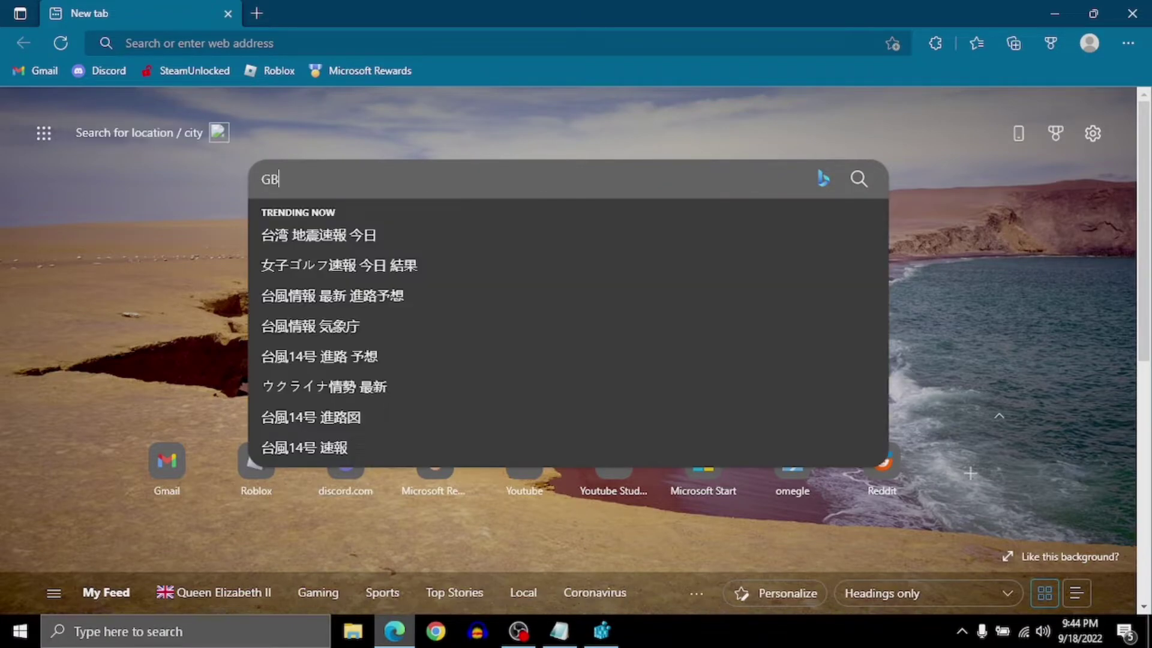
pyautogui.write(' to ')
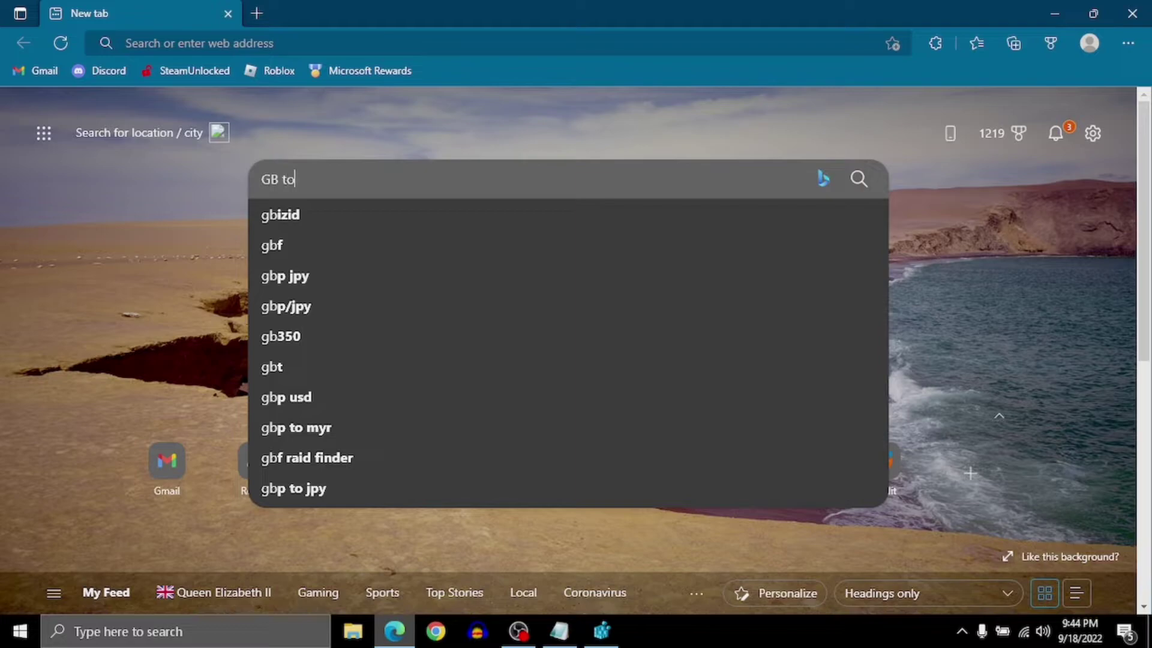
pyautogui.write('KB')
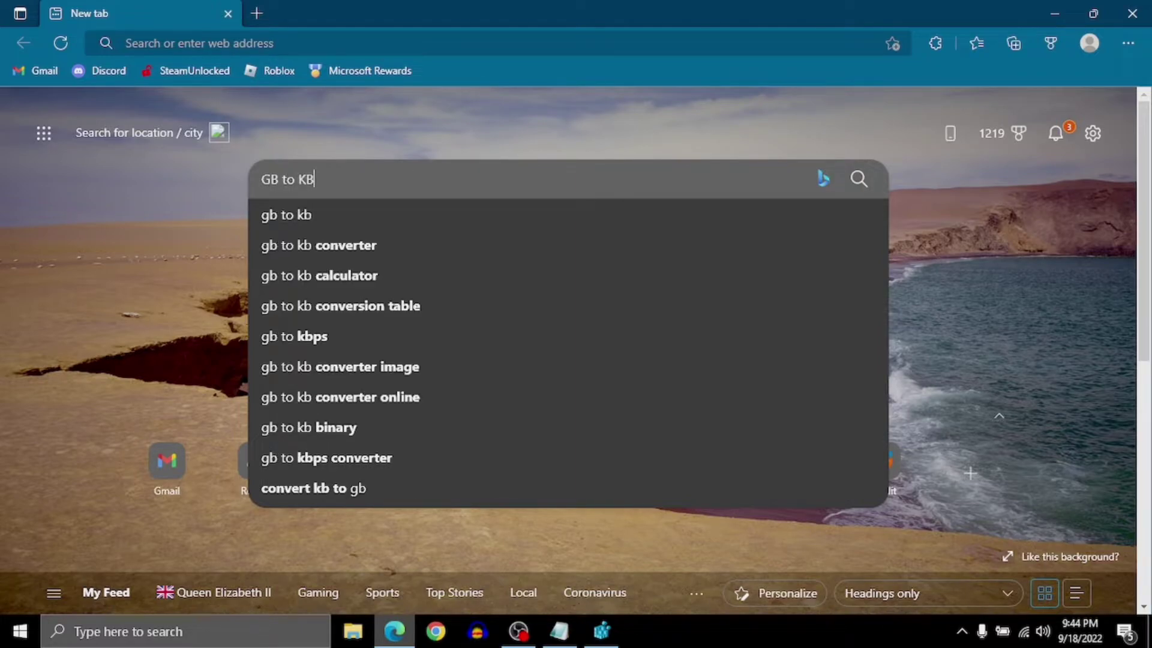
pyautogui.click(365, 248)
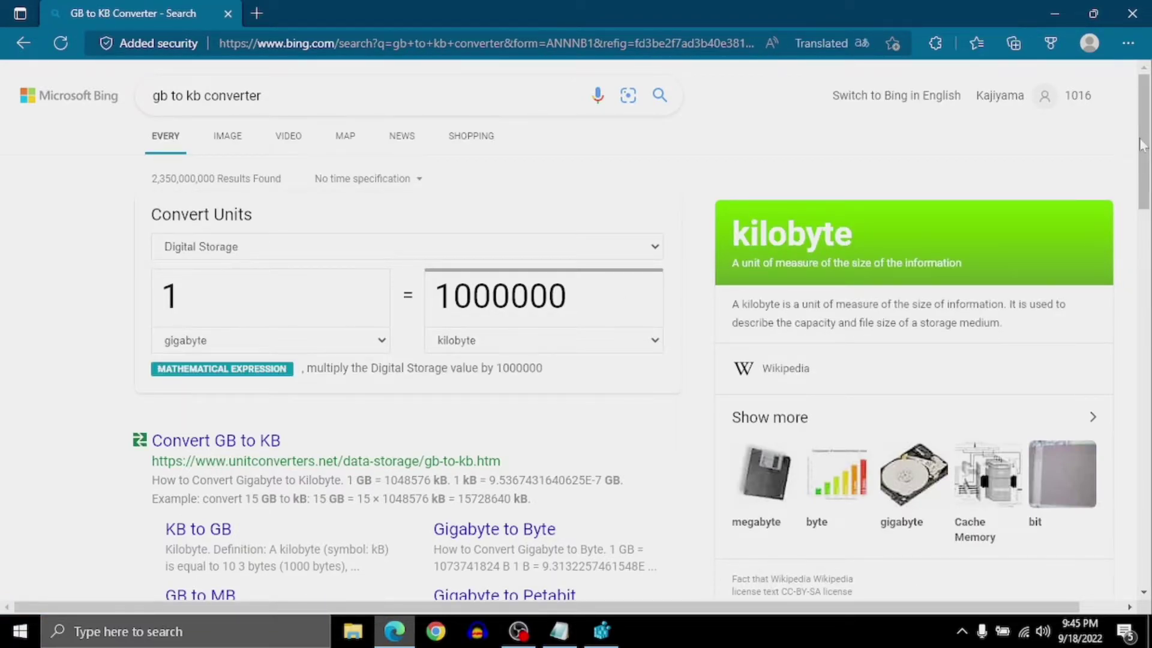
pyautogui.scroll(-5, 1145, 221)
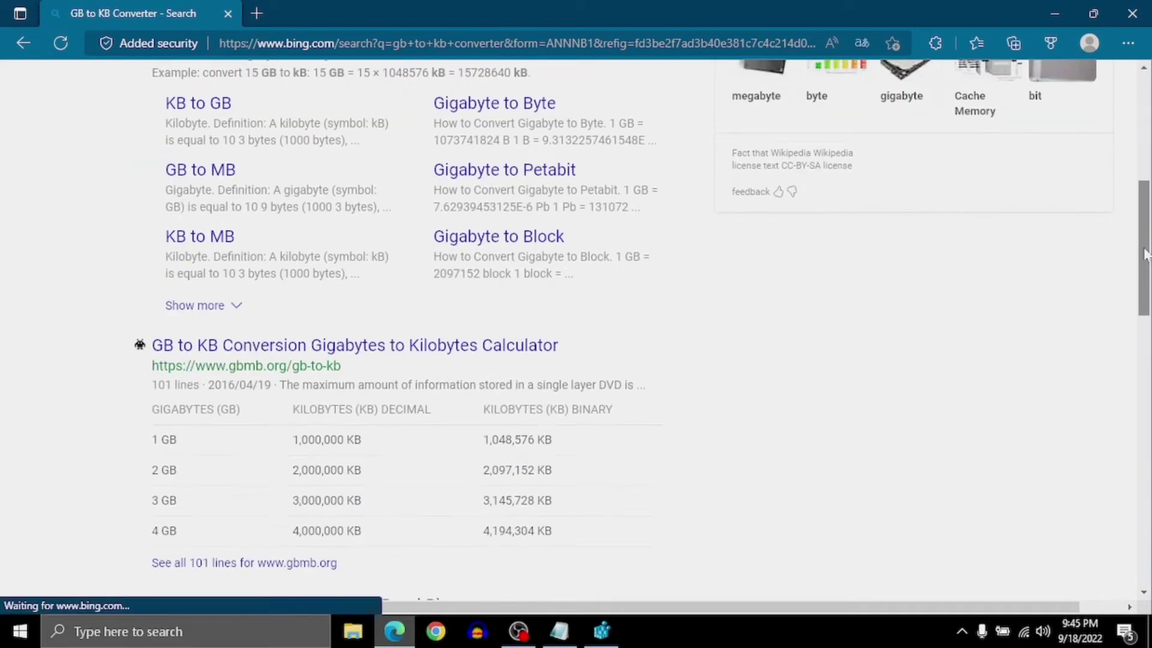
pyautogui.click(364, 356)
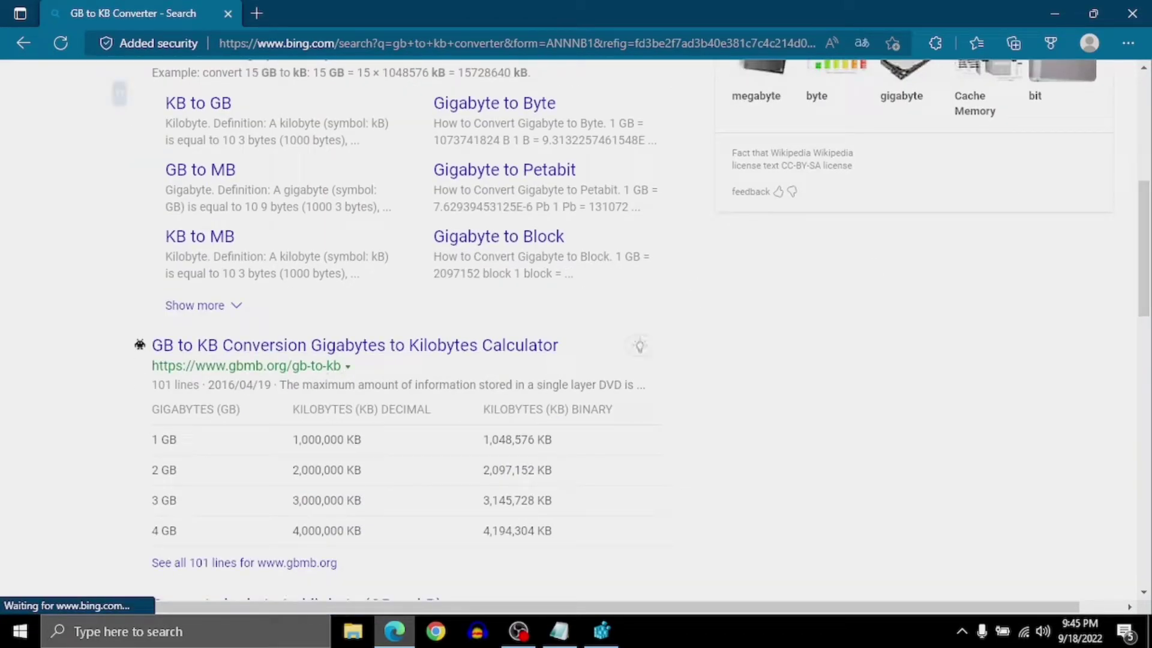
pyautogui.click(285, 356)
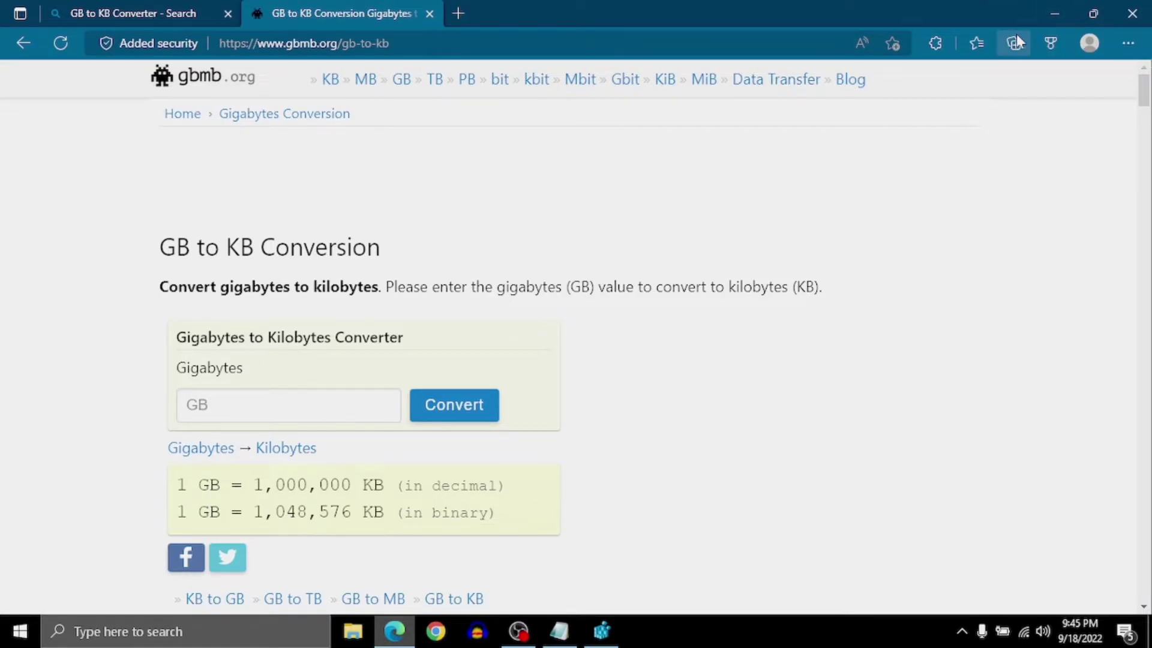
# Check installed RAM (4.00 GB) on the Windows Settings System > About page.
pyautogui.press('super+i')
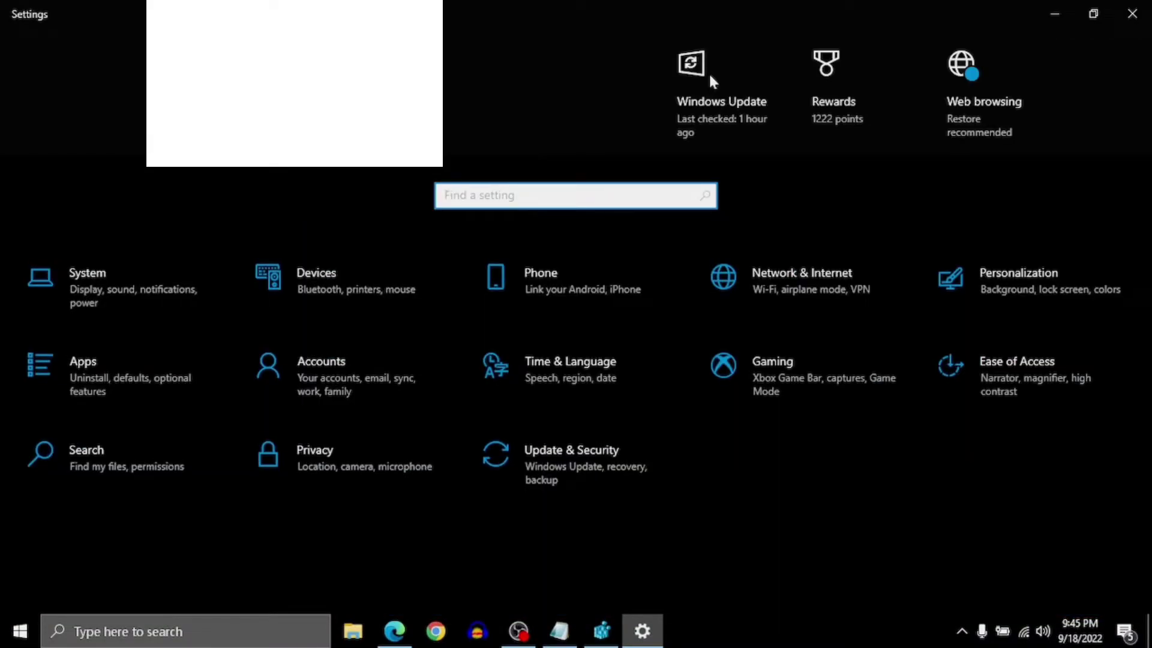
pyautogui.click(158, 281)
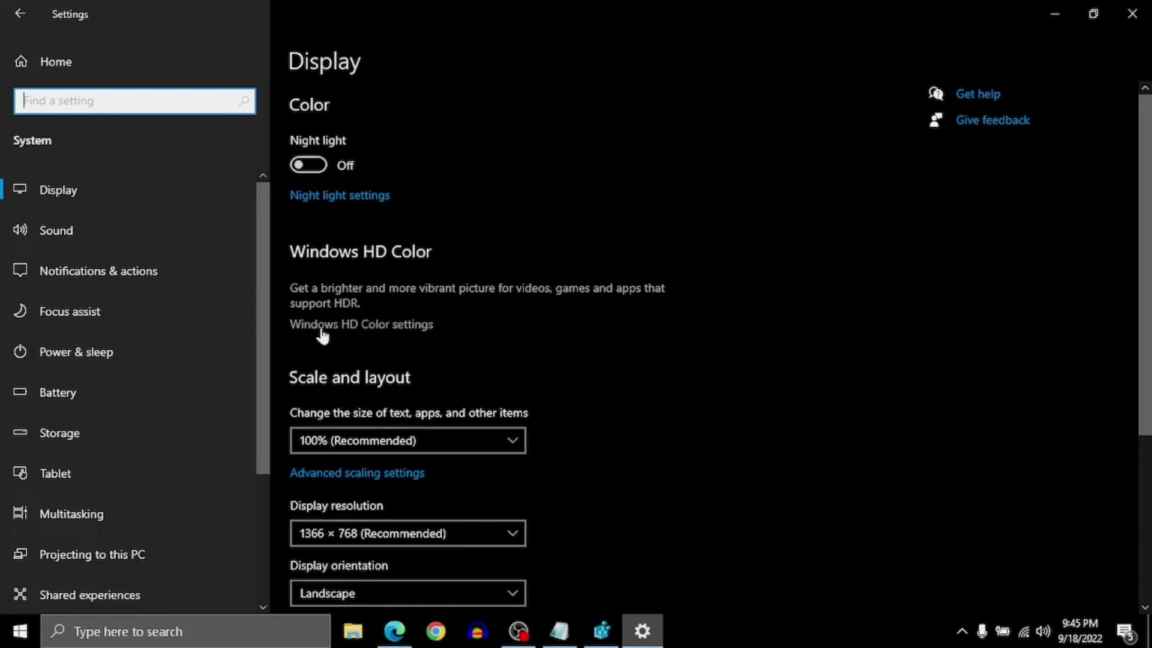
pyautogui.scroll(-1, 1150, 285)
pyautogui.scroll(-5, 1149, 285)
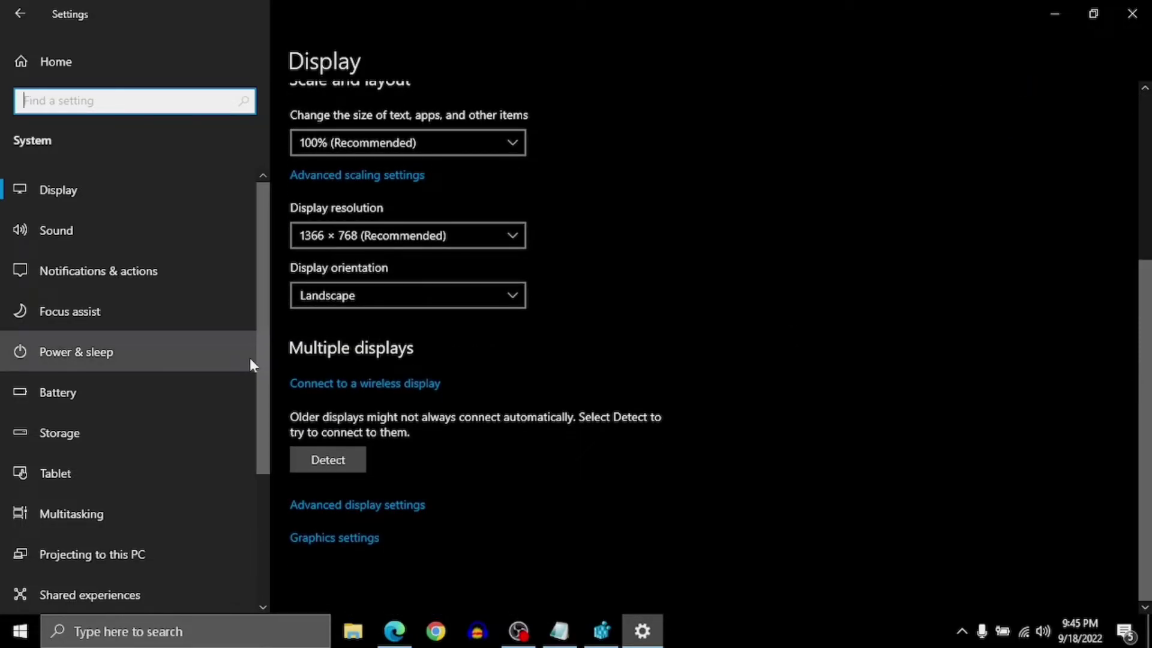
pyautogui.moveTo(262, 368); pyautogui.dragTo(256, 565)
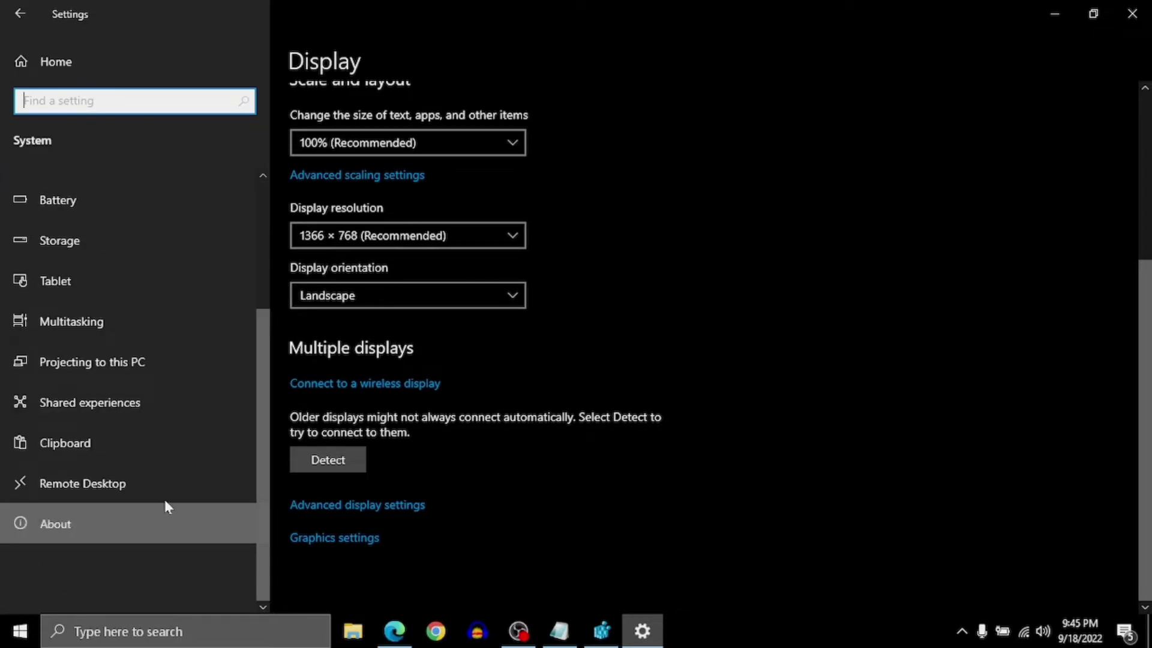
pyautogui.click(166, 502)
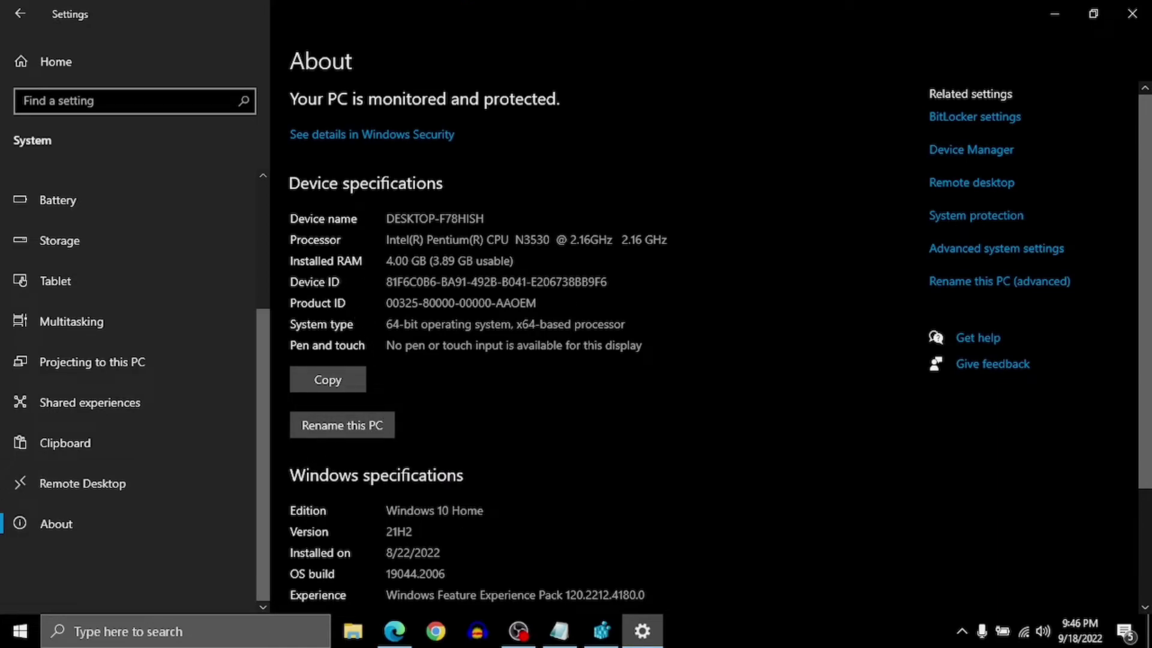
pyautogui.moveTo(386, 262); pyautogui.dragTo(409, 261)
# Convert 4 GB on gbmb.org and copy the binary result 4194304 KB.
pyautogui.click(1064, 10)
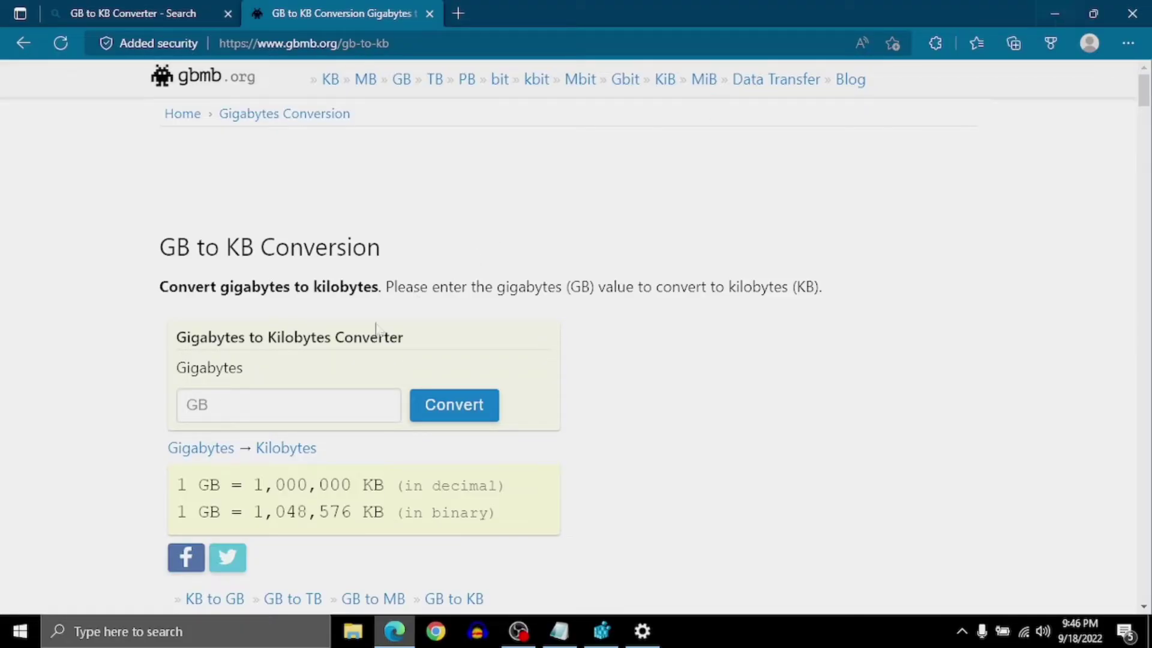
pyautogui.click(279, 405)
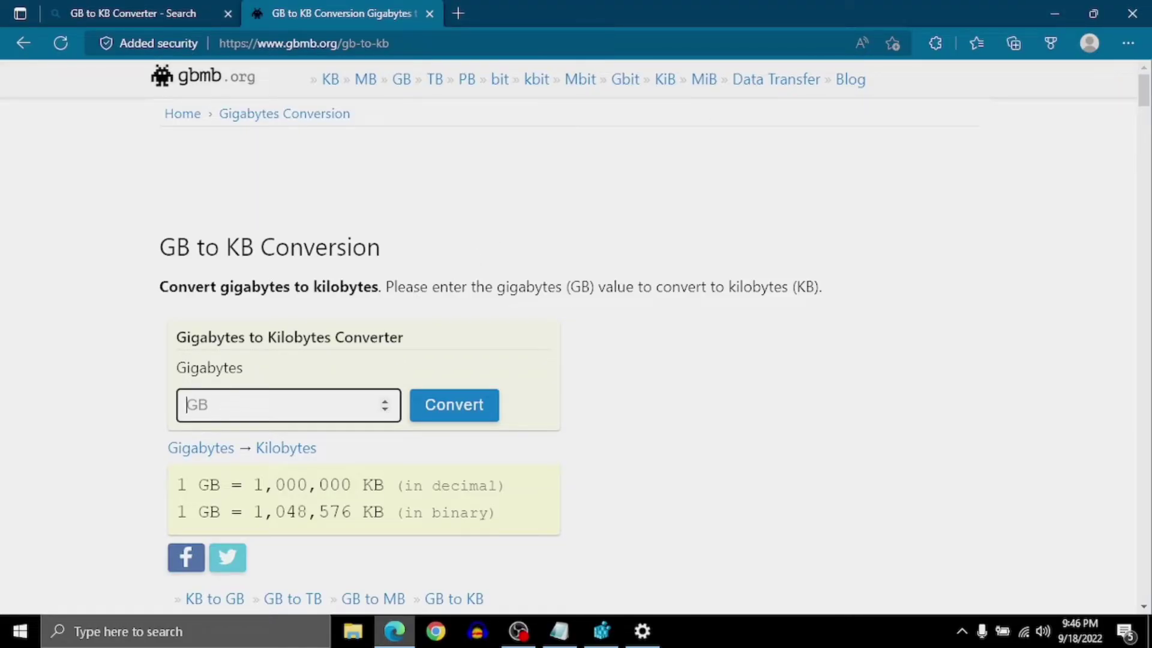
pyautogui.write('4')
pyautogui.click(468, 422)
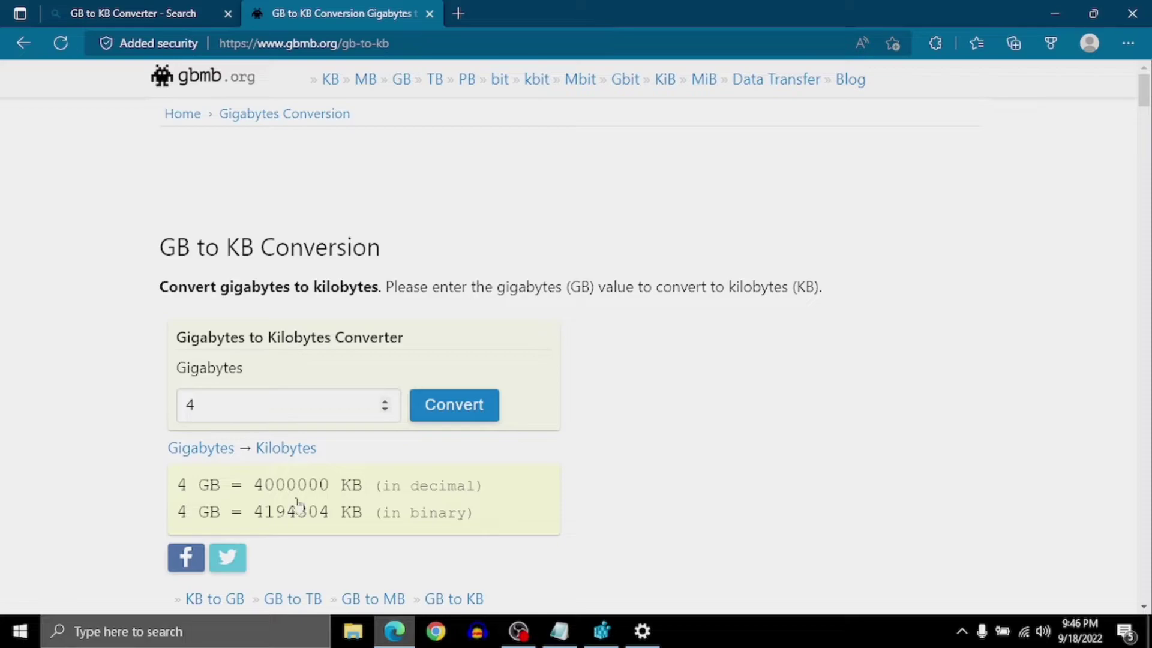
pyautogui.doubleClick(319, 512)
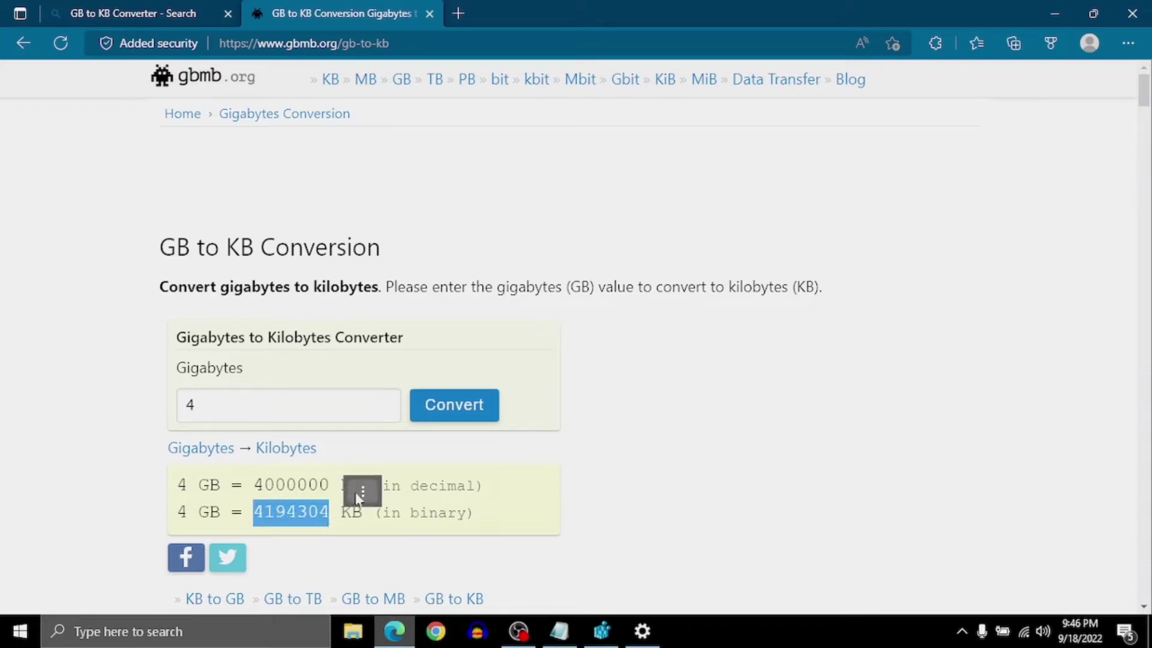
pyautogui.click(363, 490)
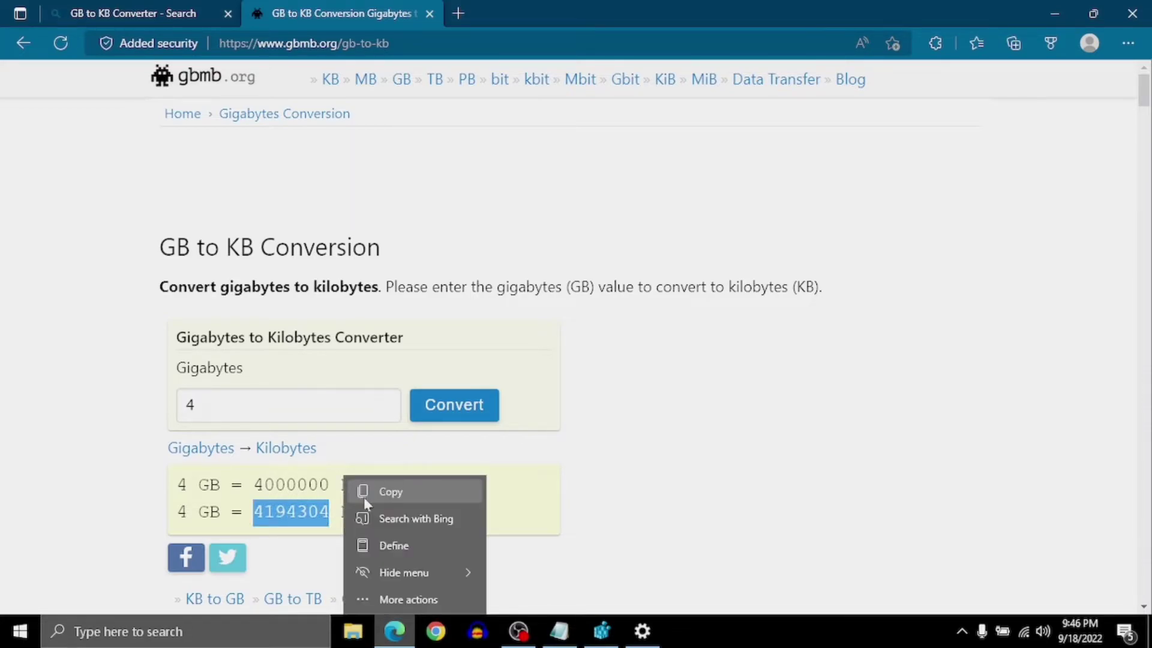
# Return to Registry Editor and confirm SvcHostSplitThresholdInKB at 4194304.
pyautogui.click(601, 631)
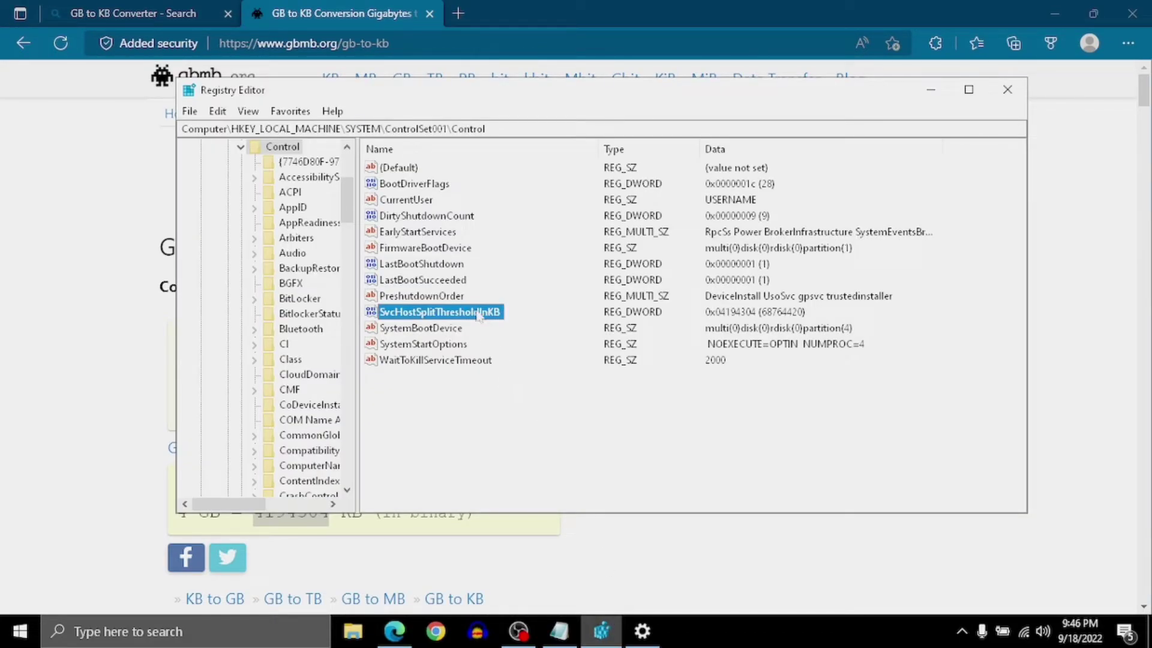
pyautogui.click(994, 21)
pyautogui.click(1053, 20)
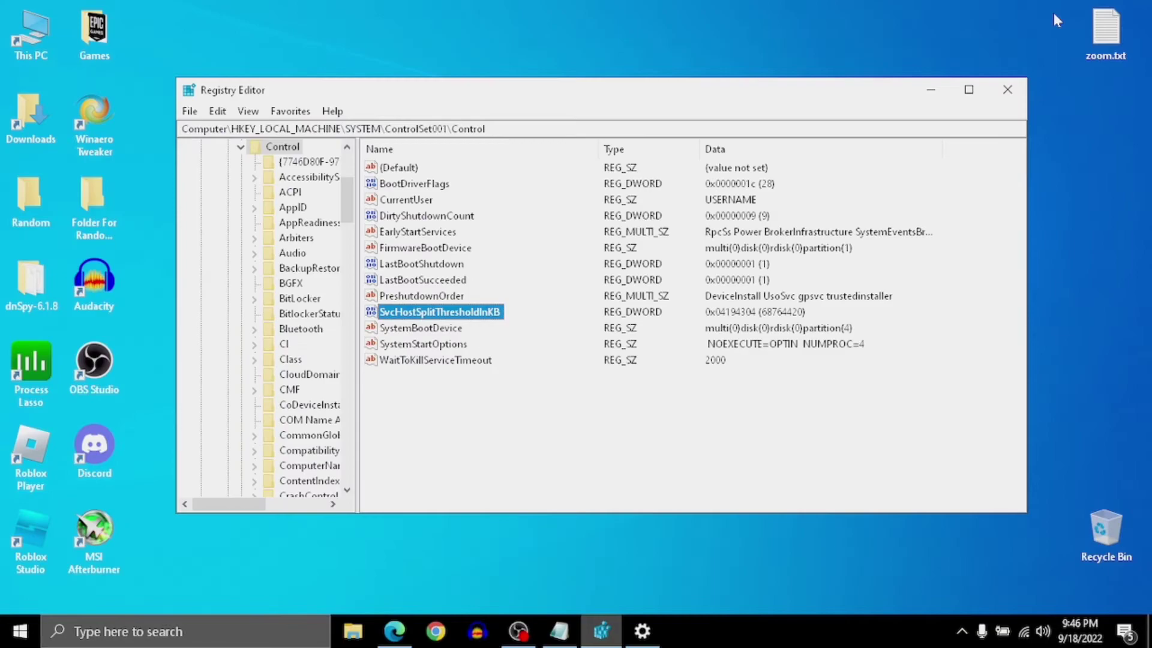
pyautogui.doubleClick(452, 315)
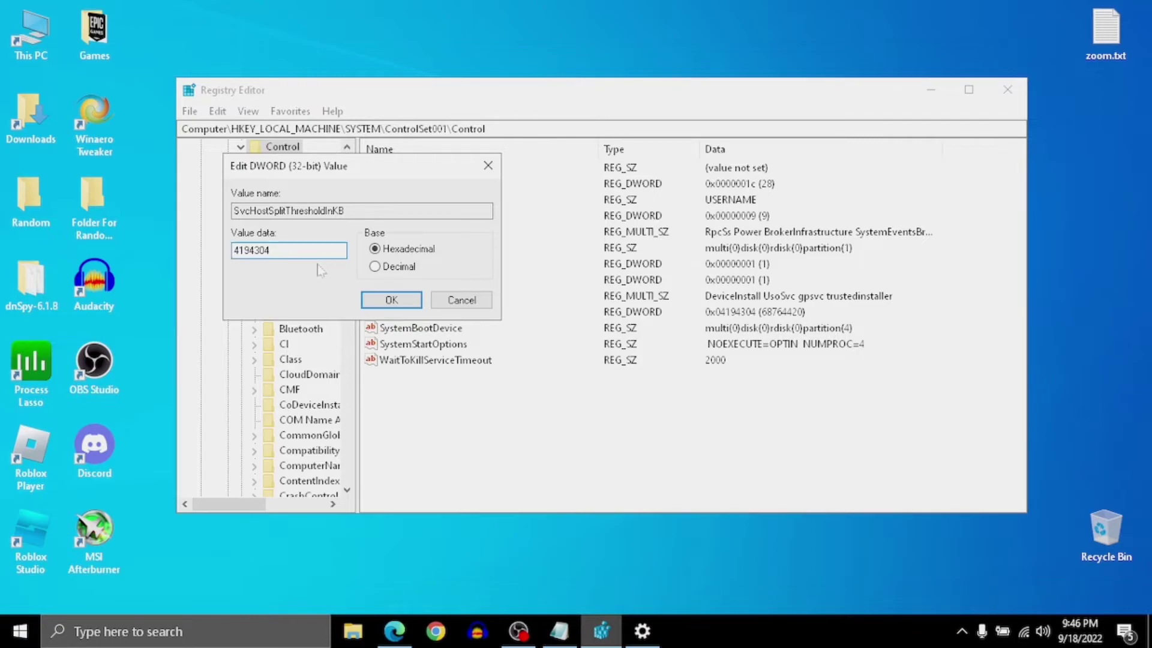
pyautogui.click(384, 303)
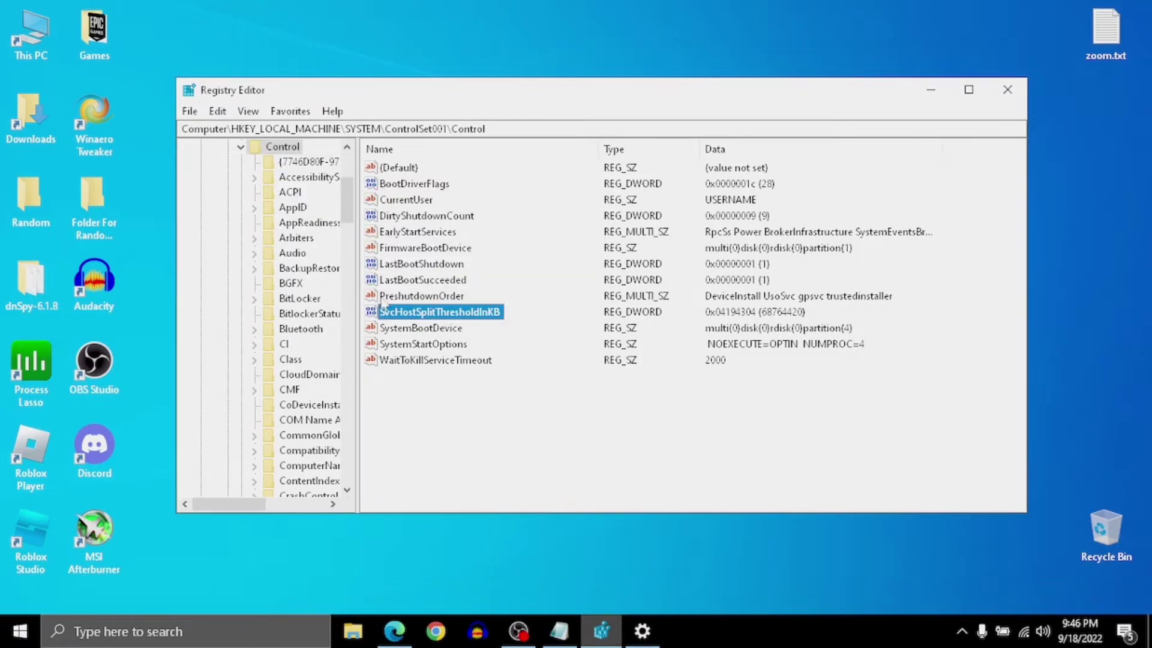
# Collapse ControlSet001 and re-expand the SYSTEM key.
pyautogui.click(241, 148)
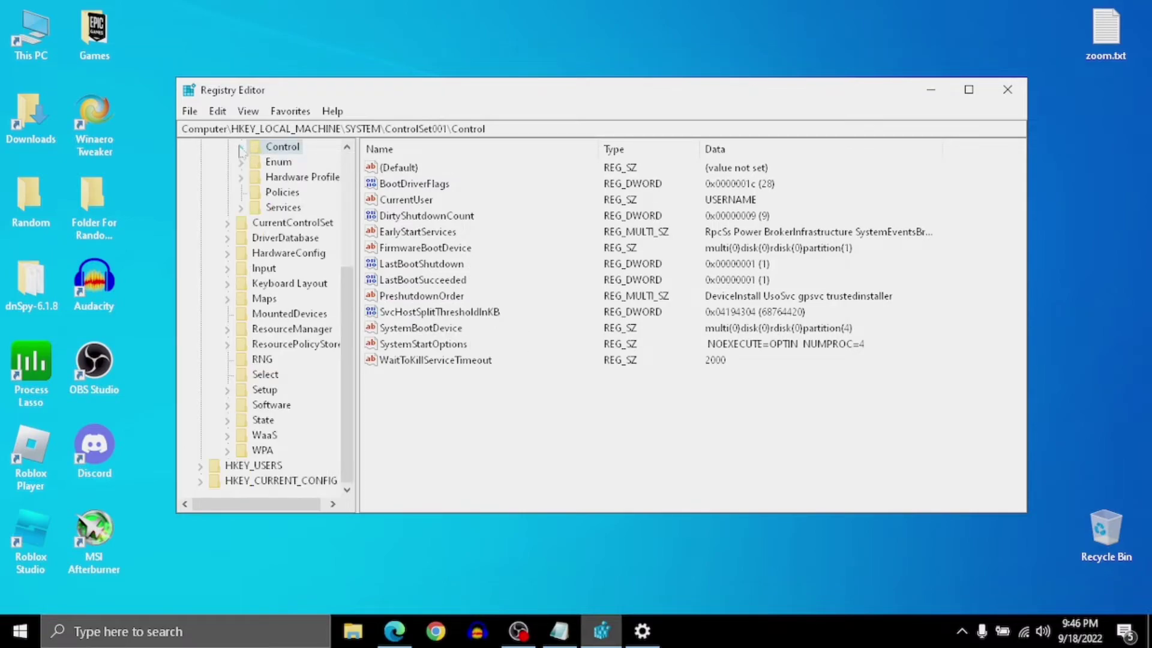
pyautogui.scroll(3, 321, 282)
pyautogui.scroll(1, 322, 283)
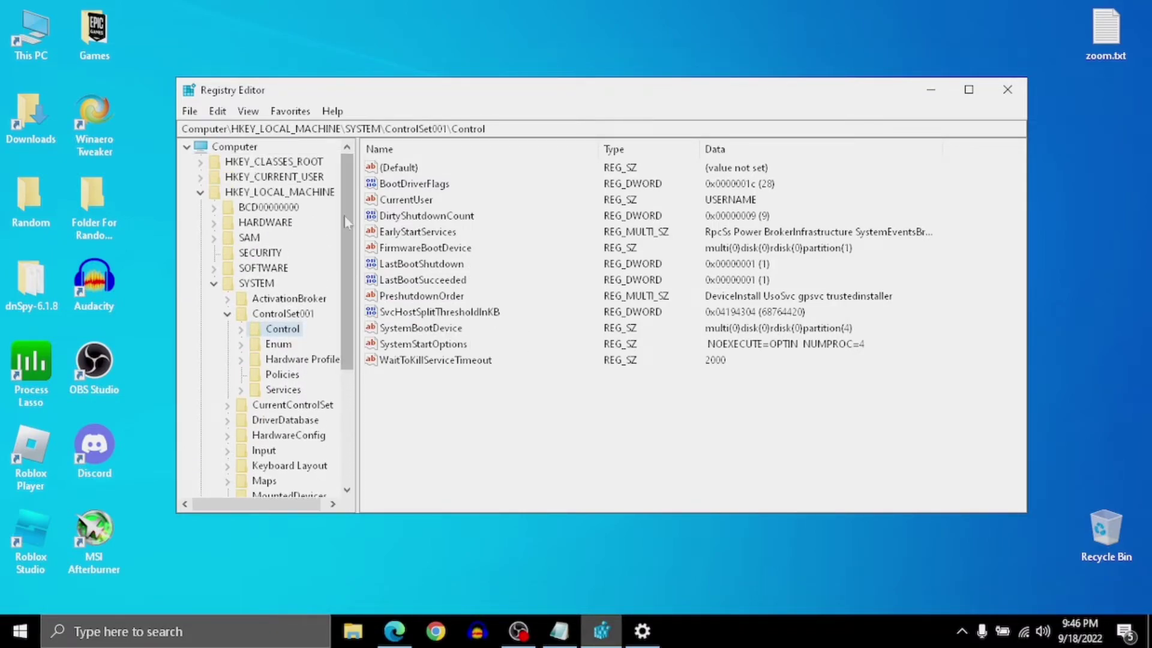
pyautogui.click(227, 313)
pyautogui.click(214, 283)
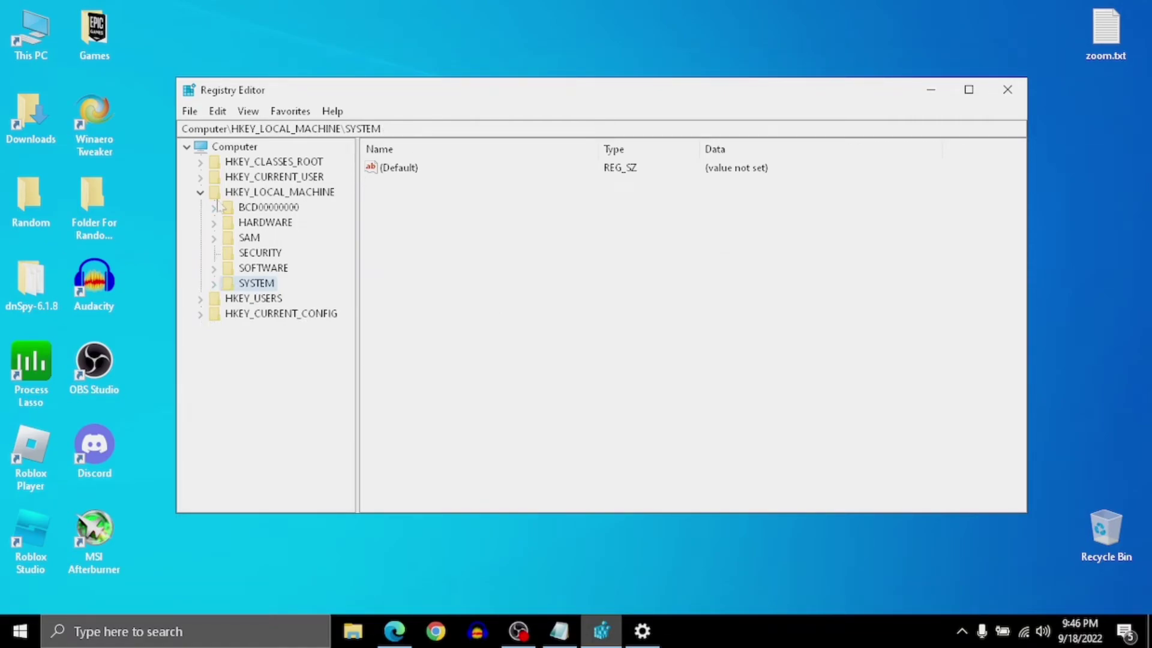
pyautogui.click(213, 284)
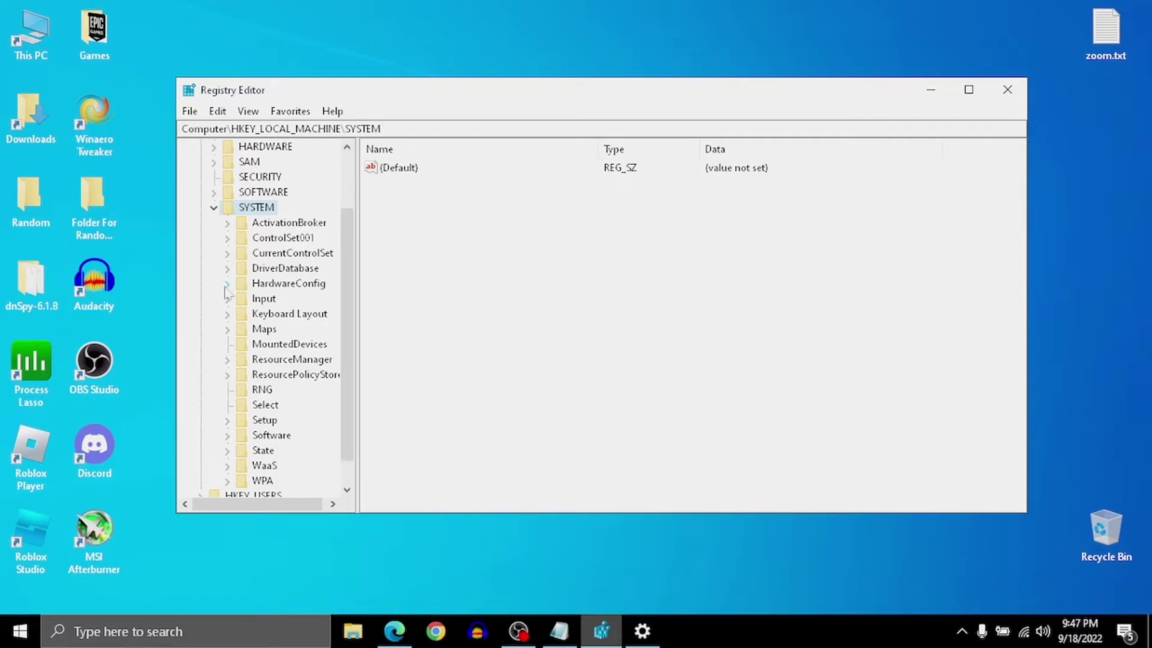
# Expand CurrentControlSet\Control\Session Manager and select the Memory Management key.
pyautogui.click(228, 255)
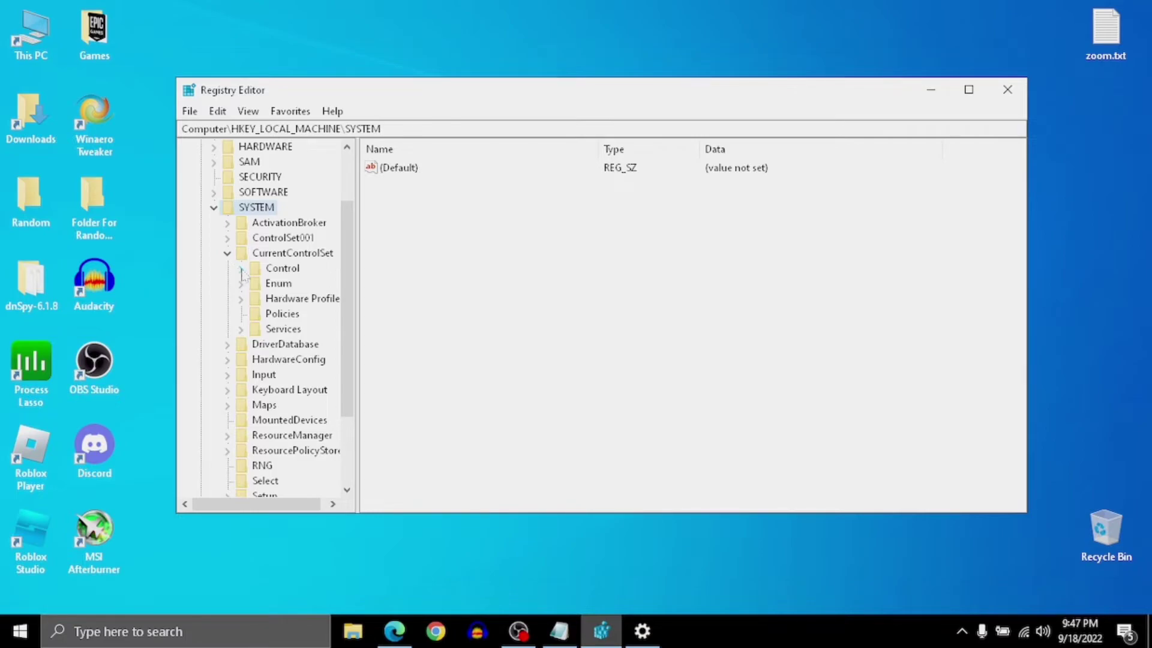
pyautogui.click(242, 270)
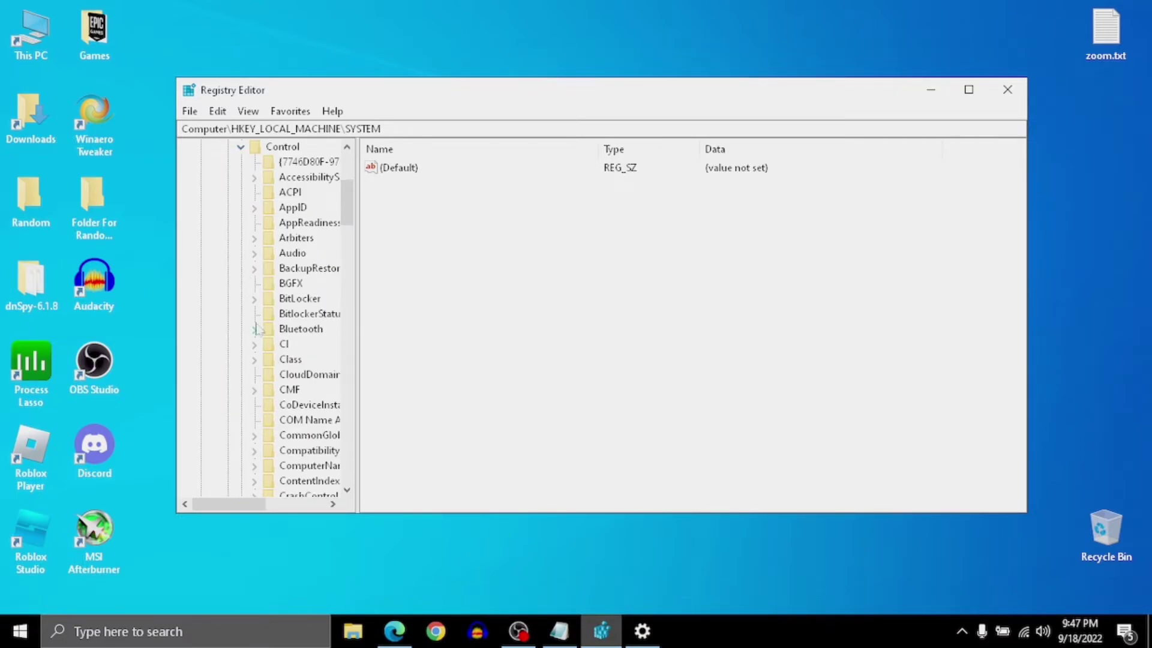
pyautogui.write('safeboot')
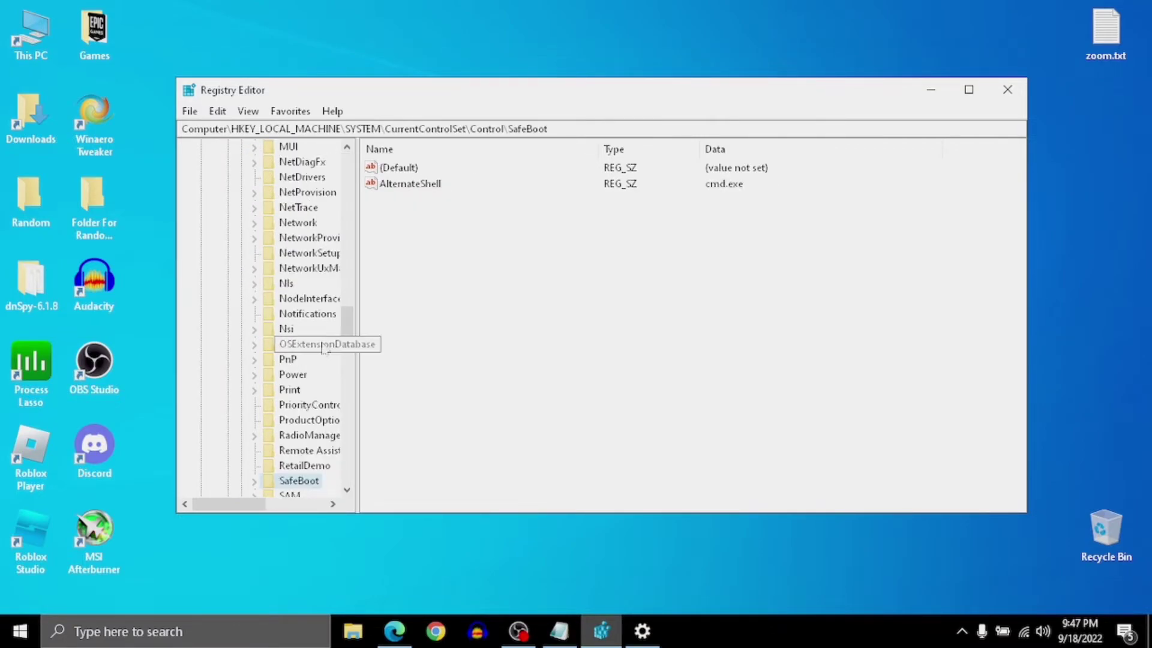
pyautogui.moveTo(347, 335); pyautogui.dragTo(347, 367)
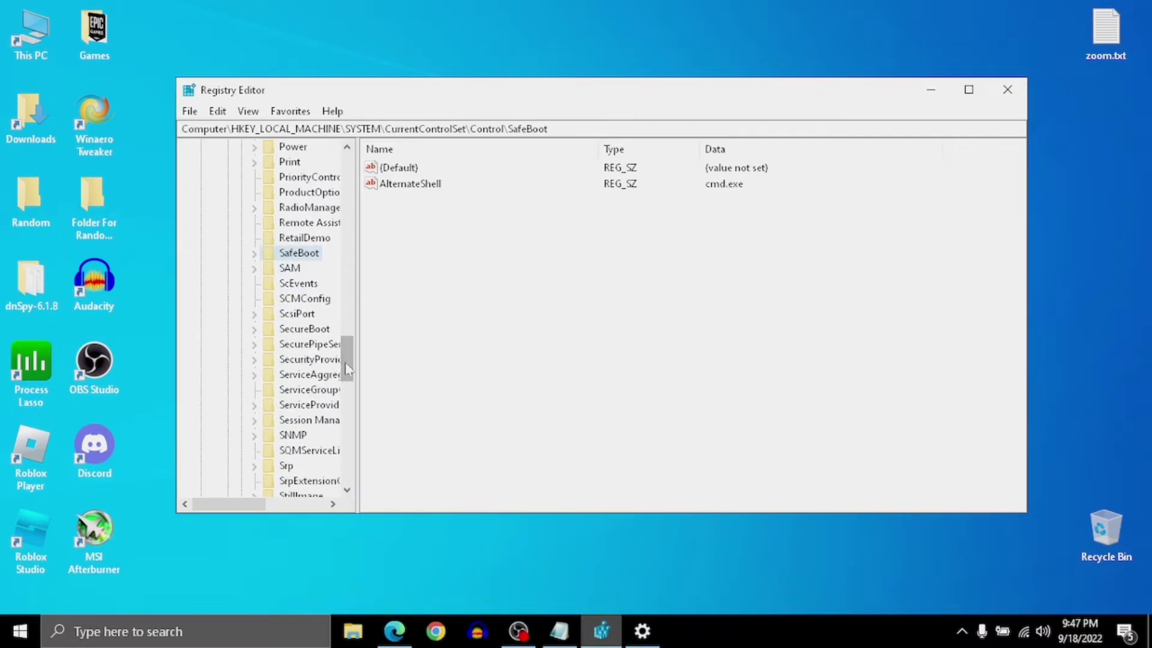
pyautogui.click(254, 420)
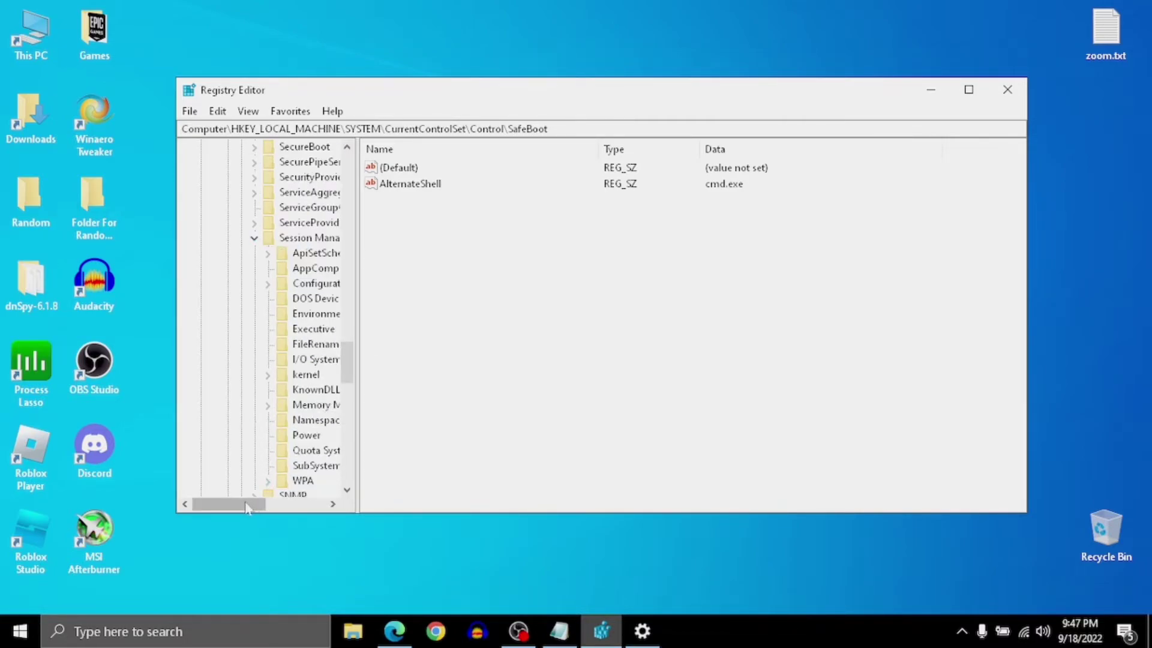
pyautogui.moveTo(248, 506); pyautogui.dragTo(225, 507)
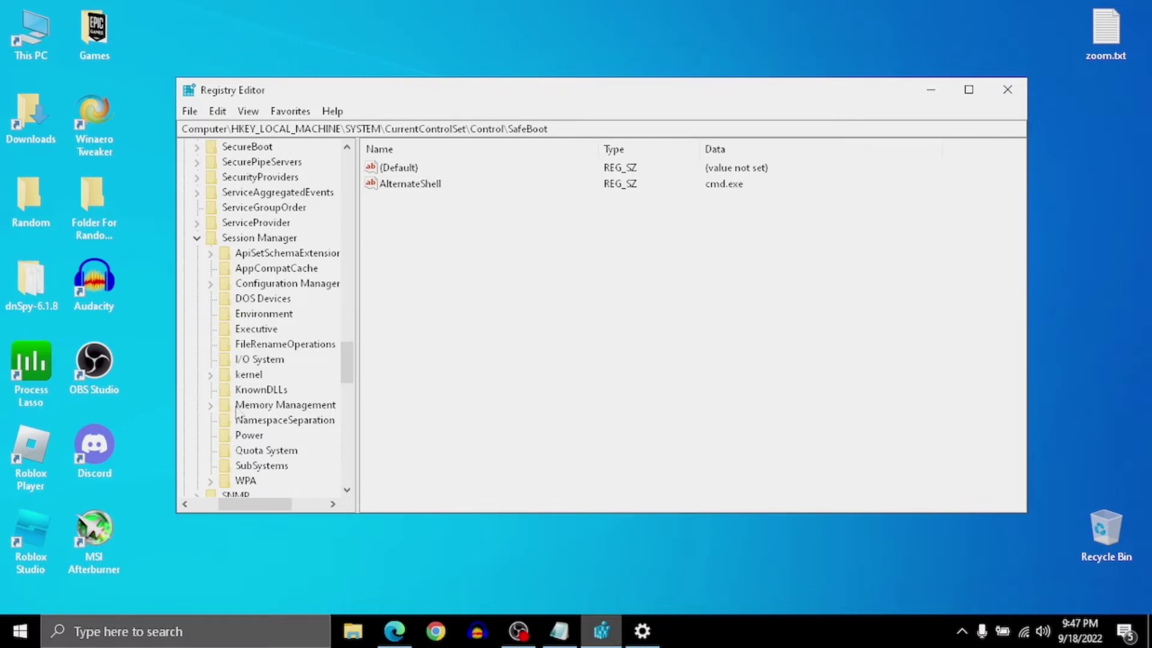
pyautogui.click(237, 410)
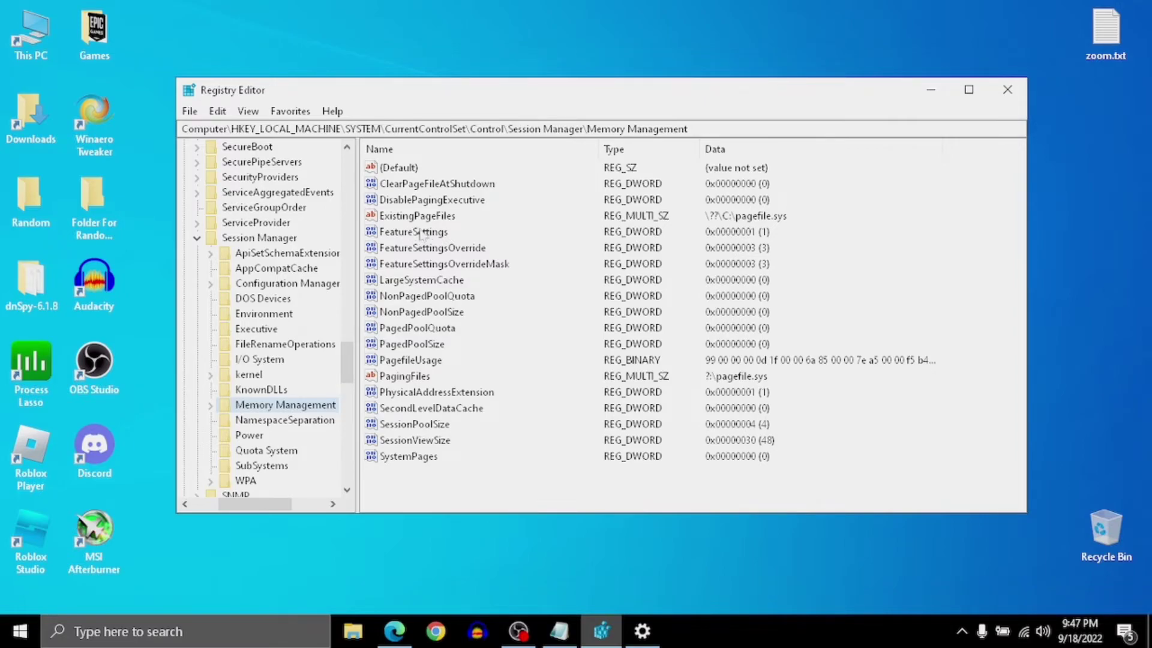
# Confirm FeatureSettings 1, FeatureSettingsOverride 3 and FeatureSettingsOverrideMask 3, then collapse Session Manager.
pyautogui.doubleClick(420, 232)
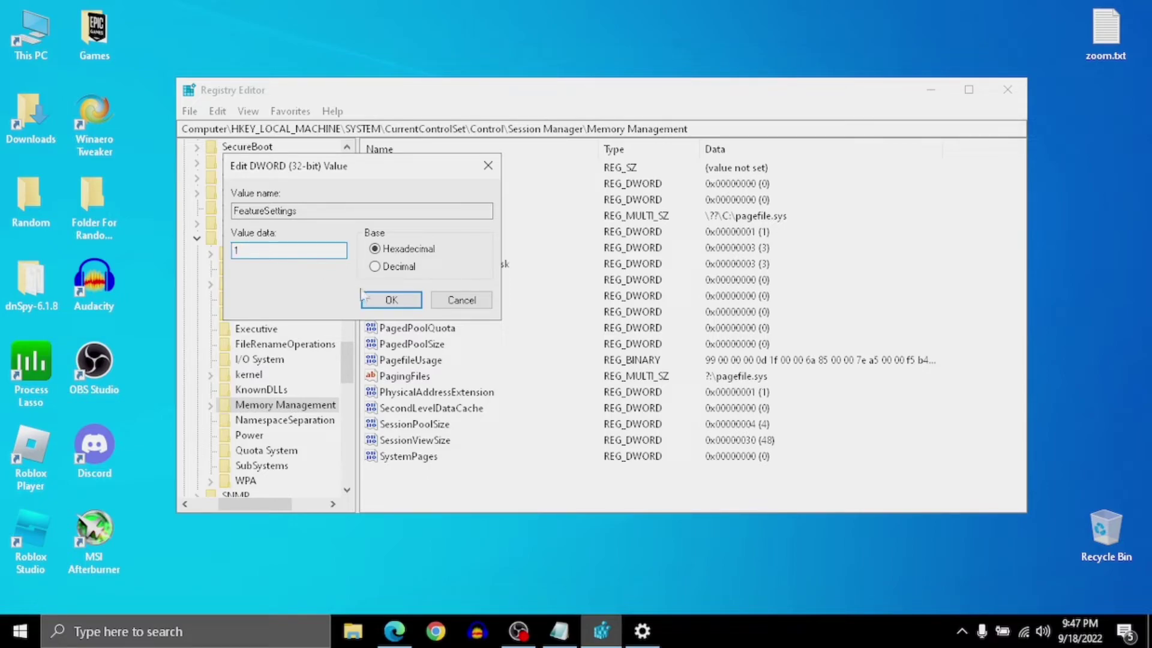
pyautogui.click(393, 300)
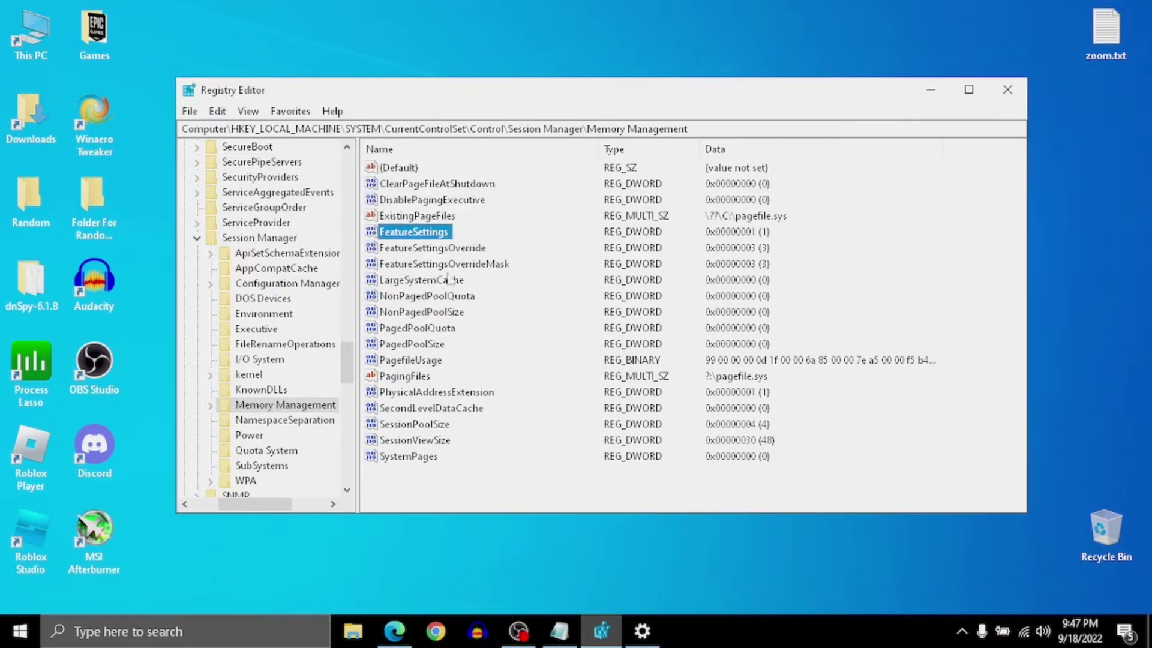
pyautogui.doubleClick(433, 251)
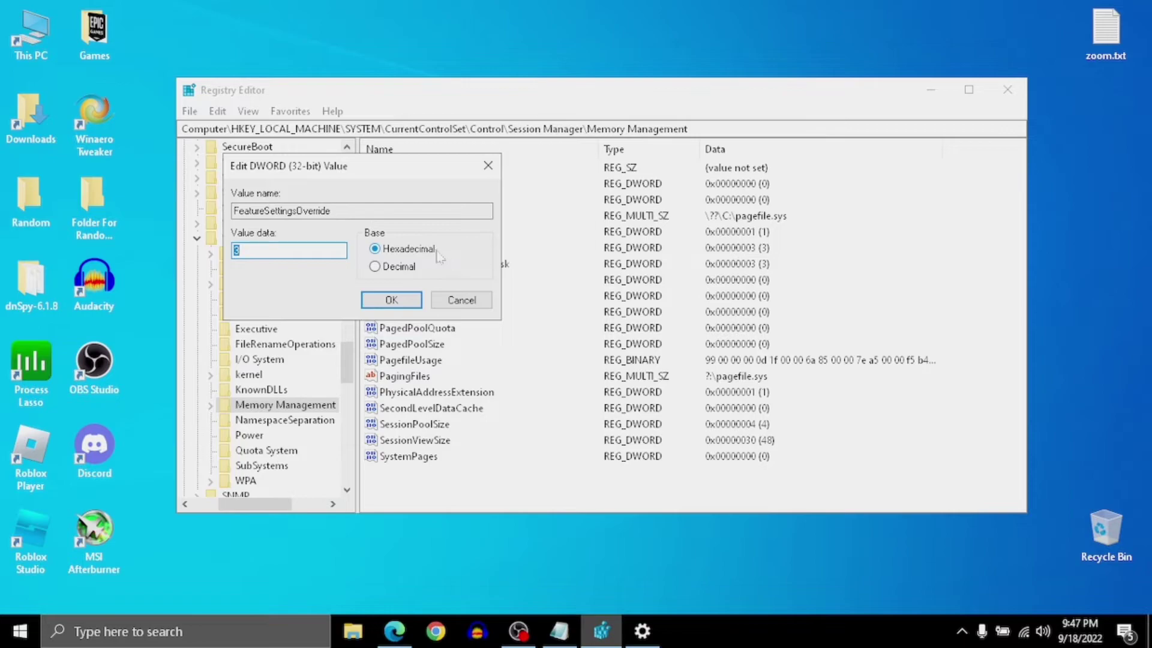
pyautogui.write('3')
pyautogui.click(389, 300)
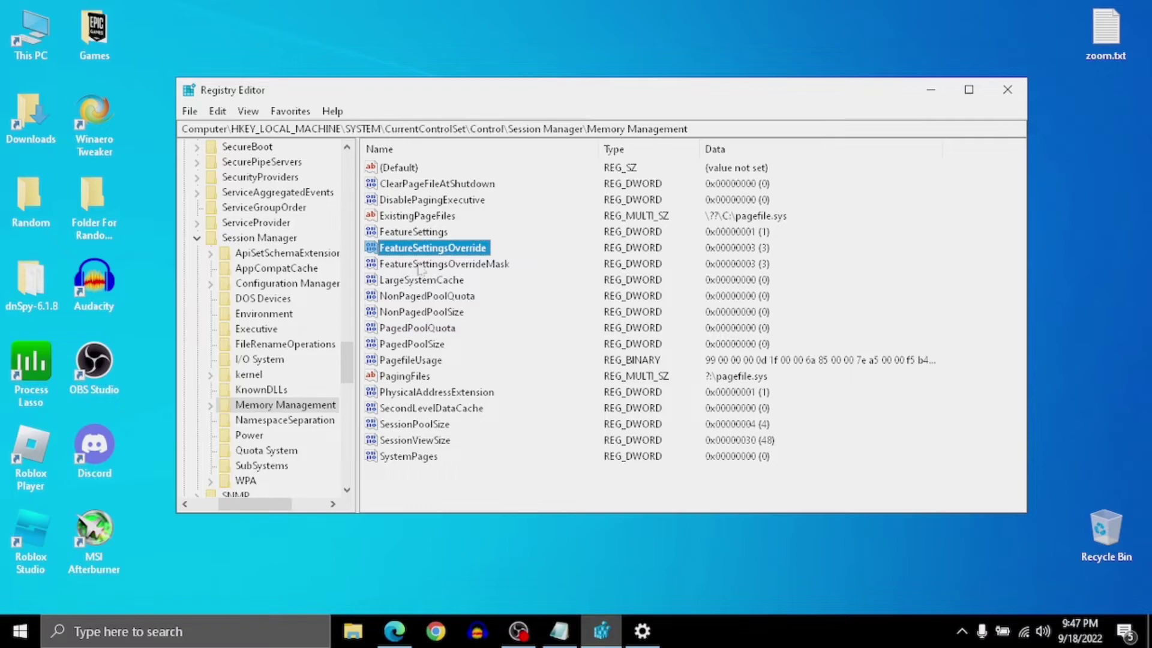
pyautogui.doubleClick(442, 266)
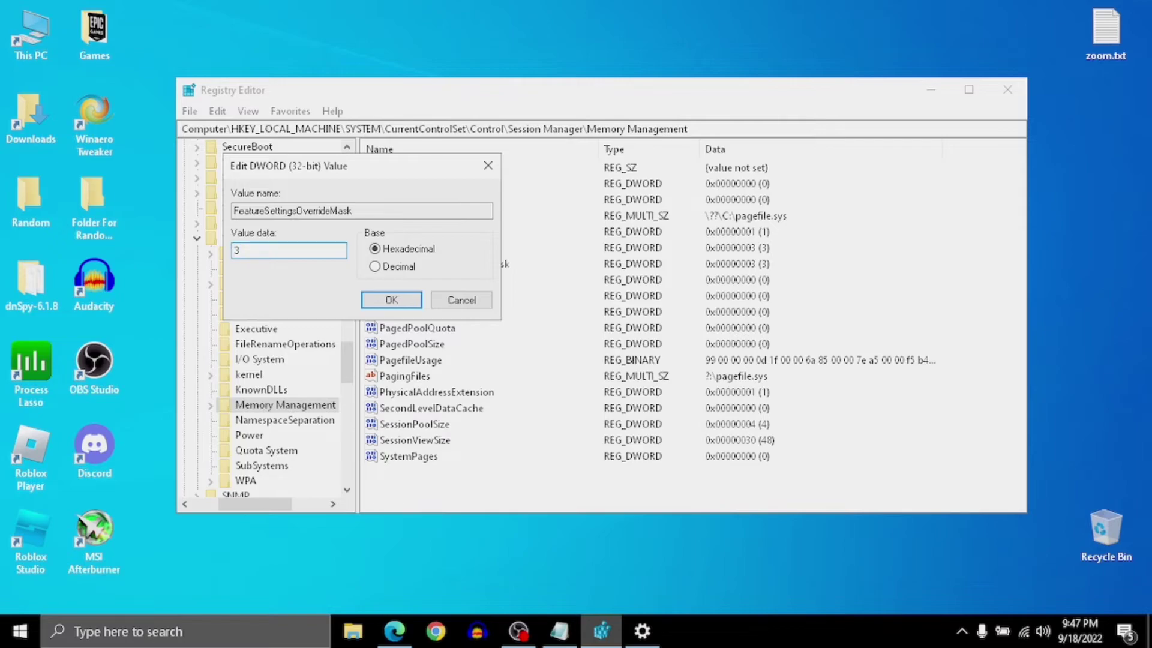
pyautogui.click(407, 300)
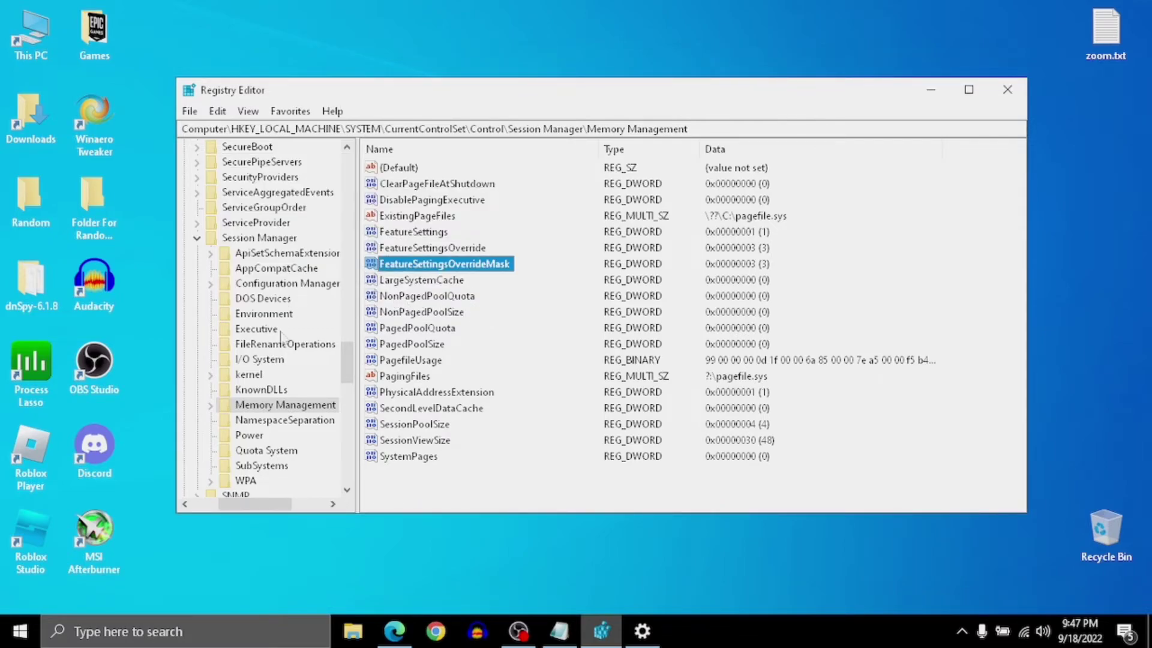
pyautogui.click(196, 238)
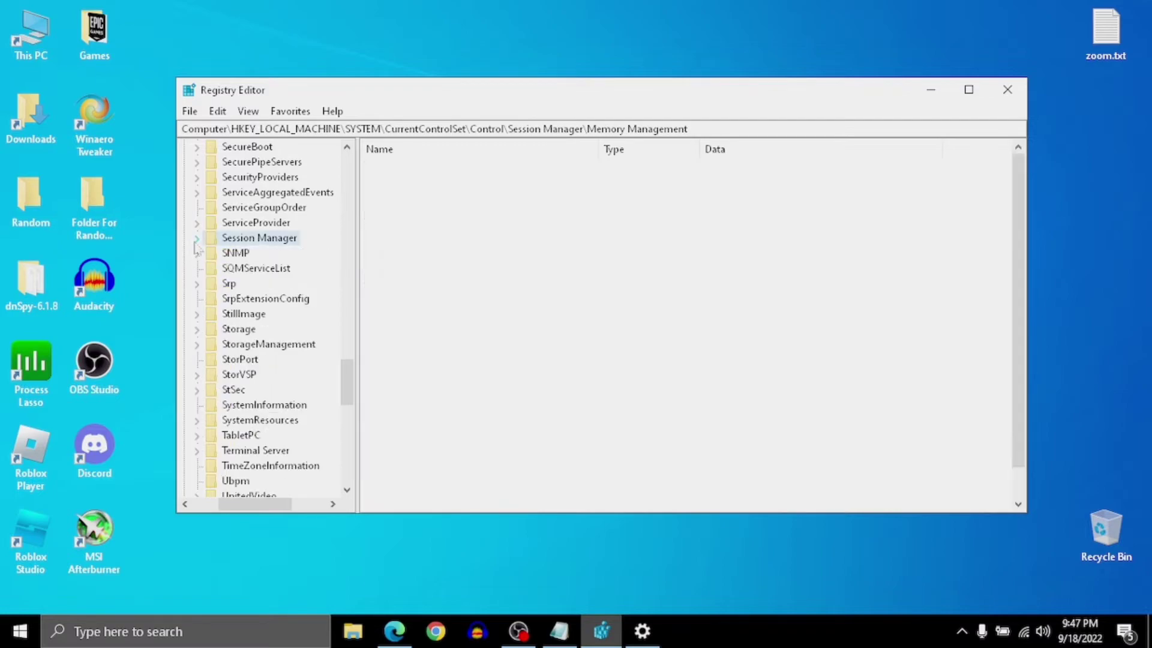
pyautogui.moveTo(346, 383); pyautogui.dragTo(347, 158)
# Collapse the SYSTEM branch and navigate to HKLM\SOFTWARE\Microsoft\Windows.
pyautogui.moveTo(274, 504); pyautogui.dragTo(210, 501)
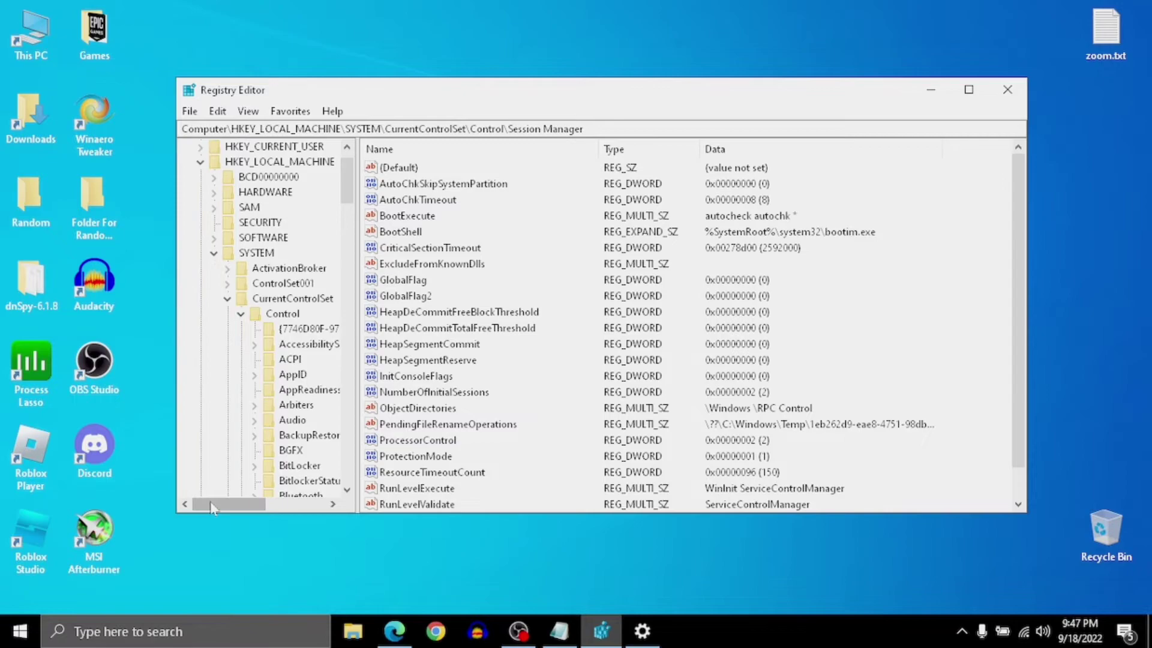
pyautogui.click(240, 314)
pyautogui.click(214, 253)
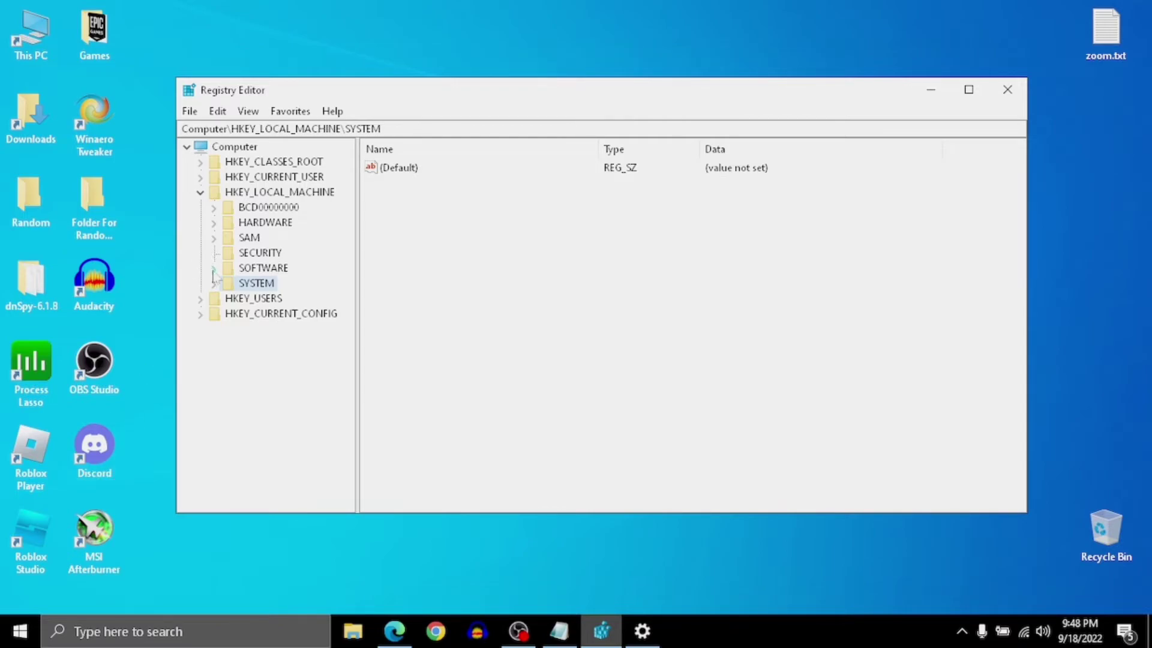
pyautogui.click(213, 268)
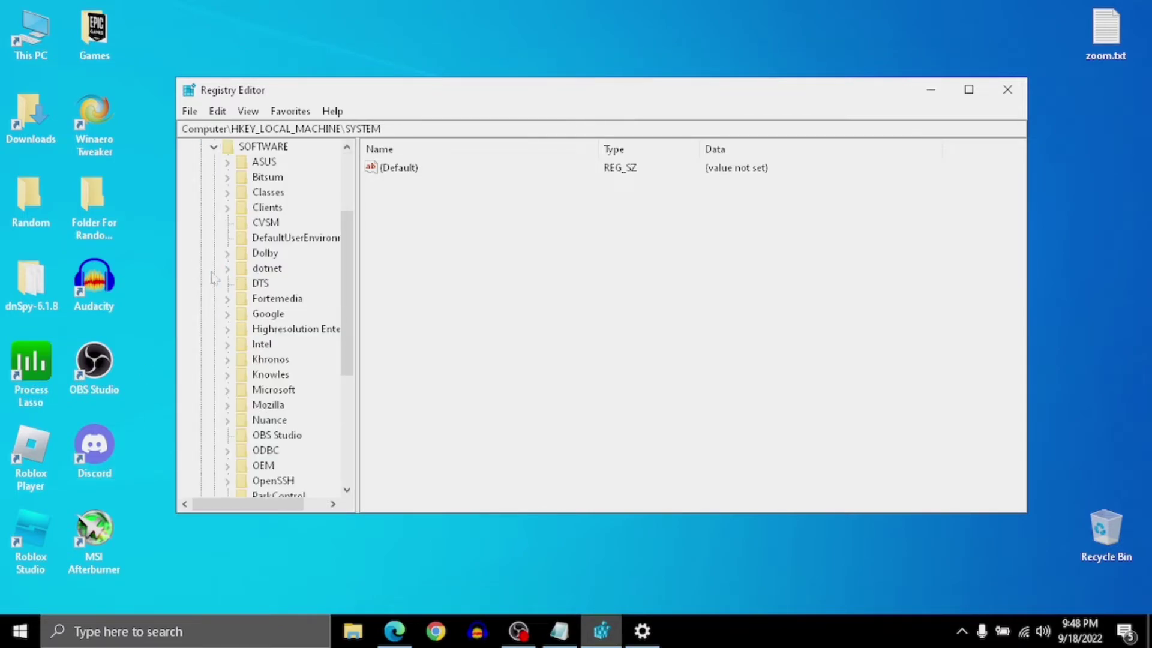
pyautogui.click(258, 147)
pyautogui.press('m')
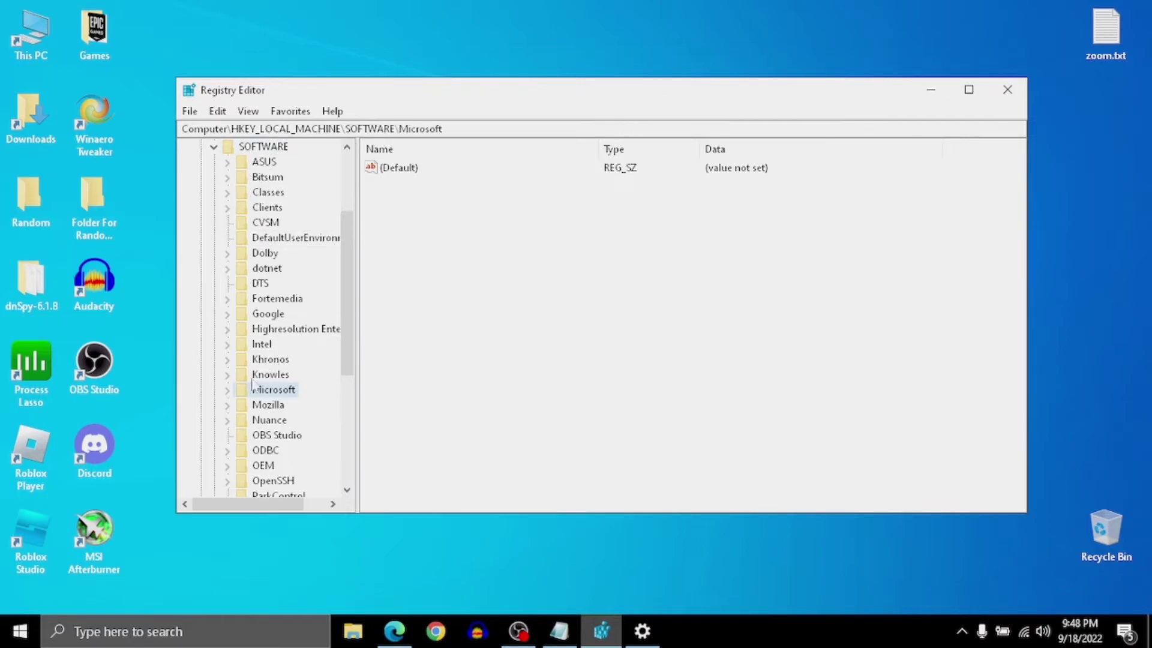
pyautogui.click(228, 390)
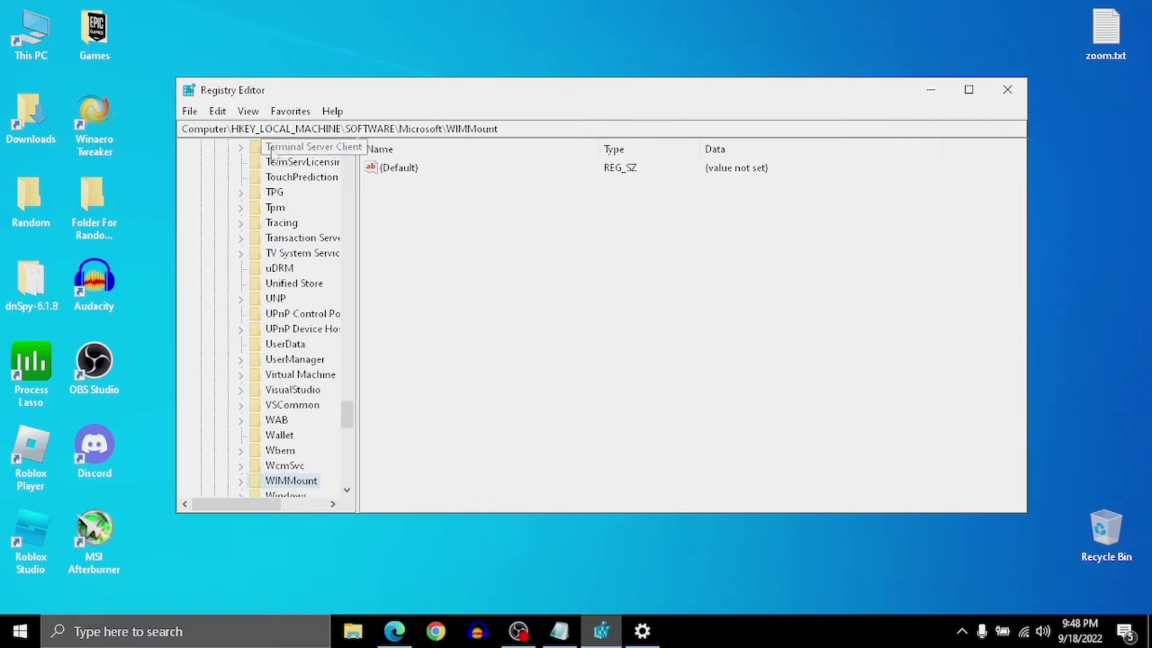
pyautogui.press('Down')
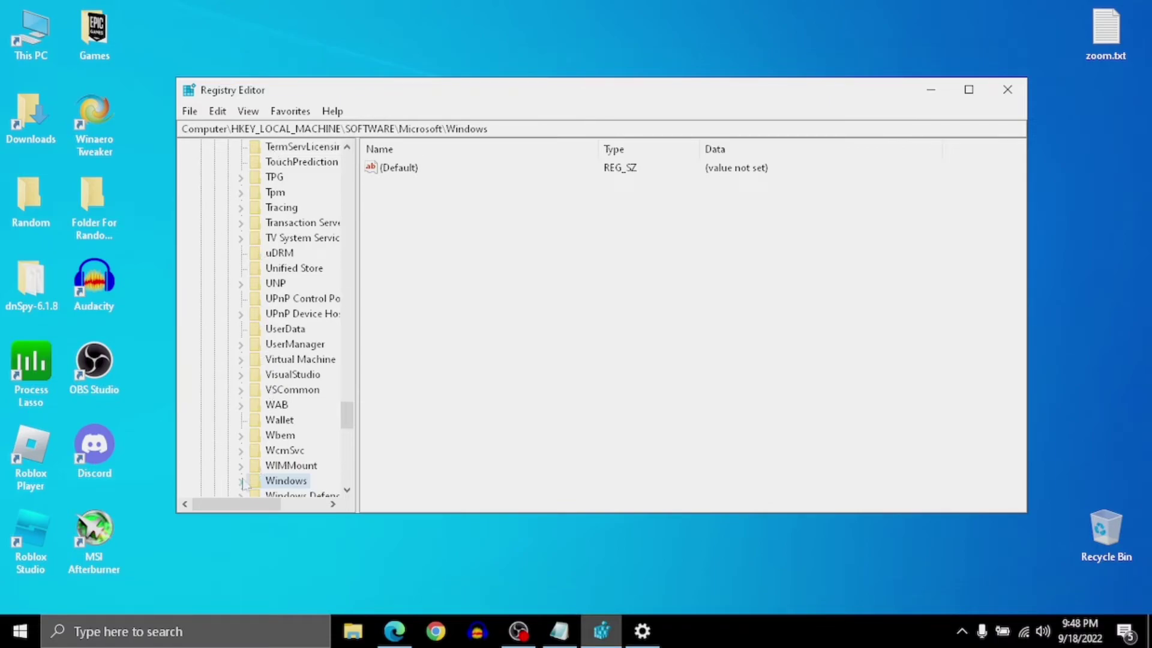
# Check the next path (DriverSearching) in the regedit notes, then return to the registry.
pyautogui.click(559, 632)
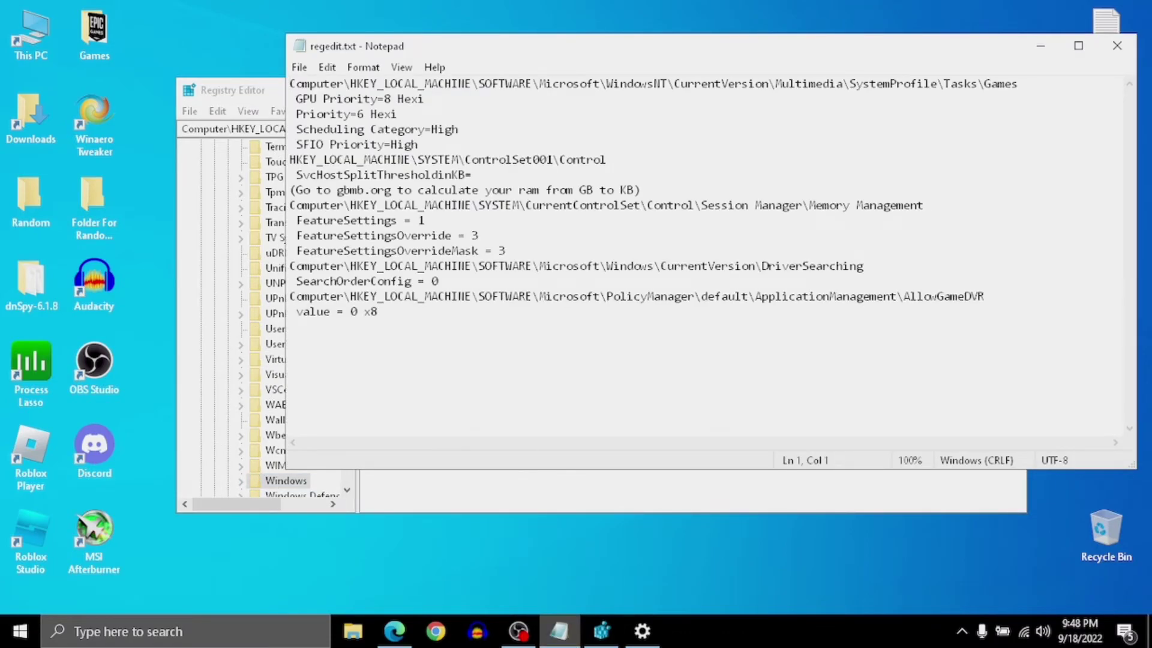
pyautogui.click(1041, 46)
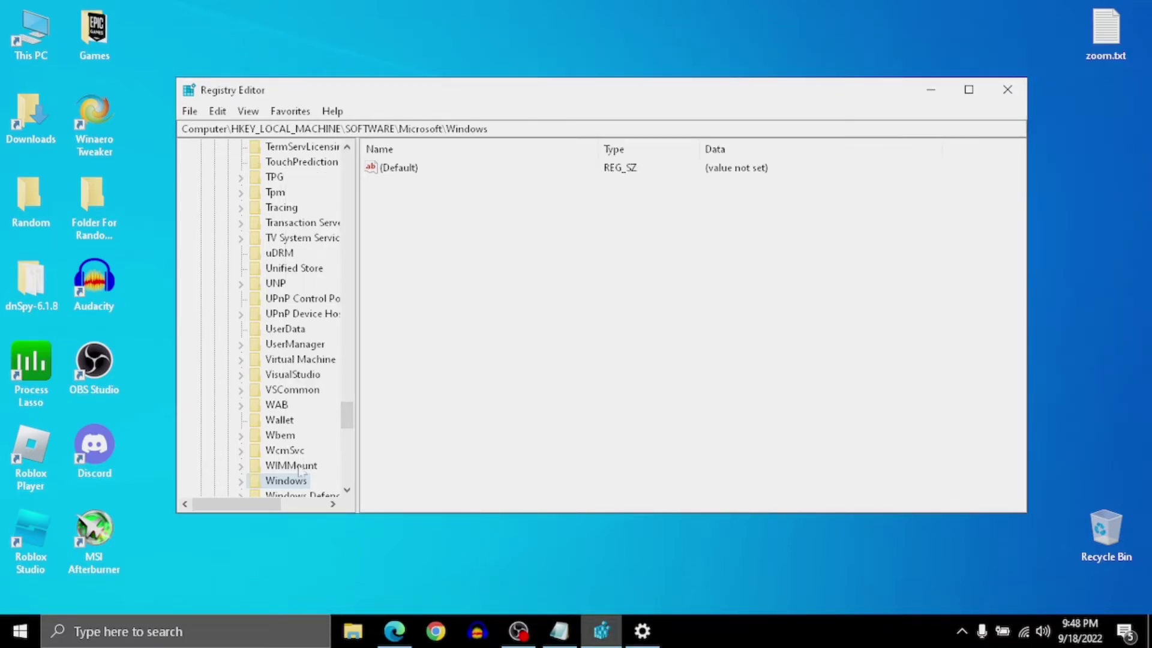
# Navigate to Windows\CurrentVersion\DriverSearching and show its SearchOrderConfig value.
pyautogui.click(240, 480)
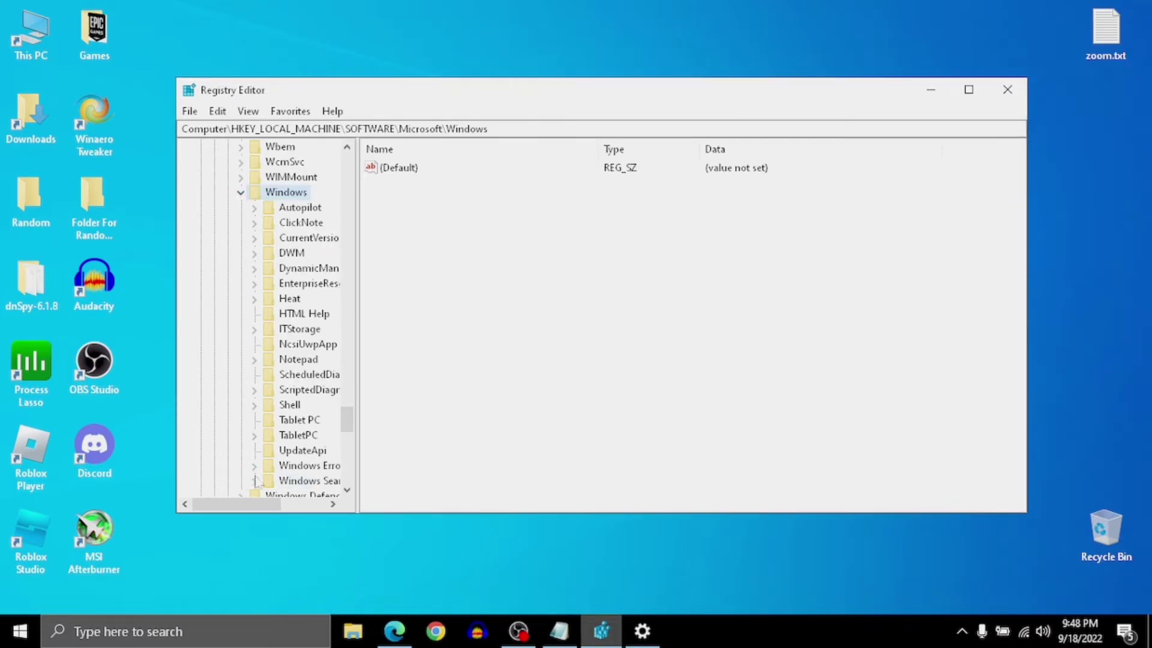
pyautogui.click(254, 238)
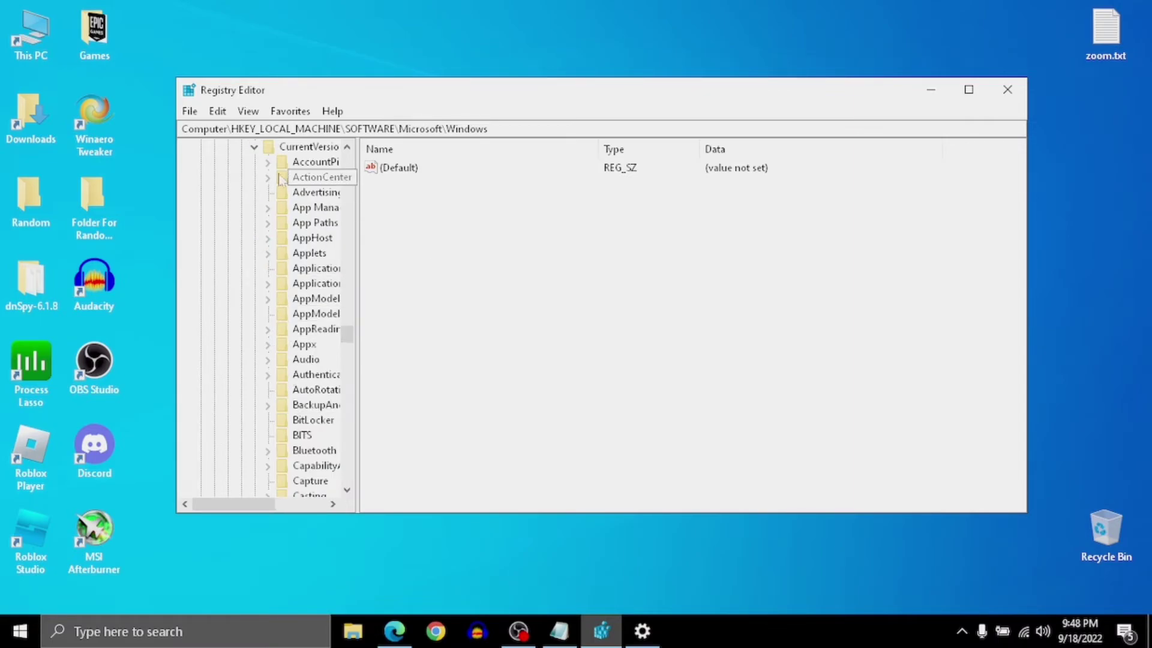
pyautogui.click(283, 149)
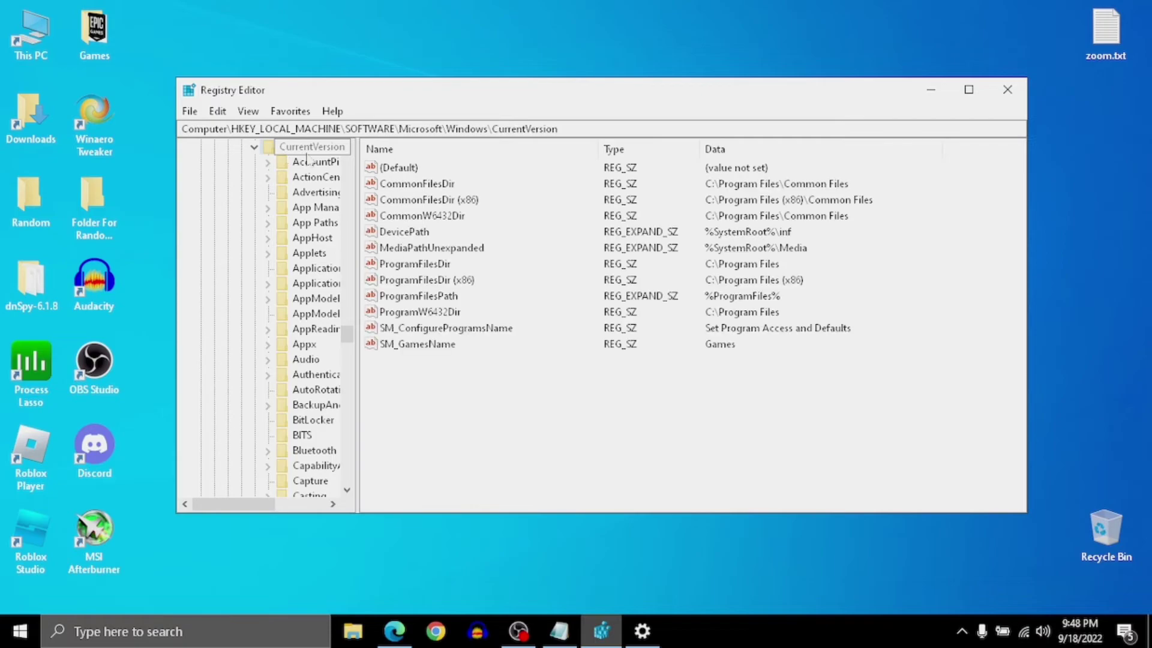
pyautogui.press('d')
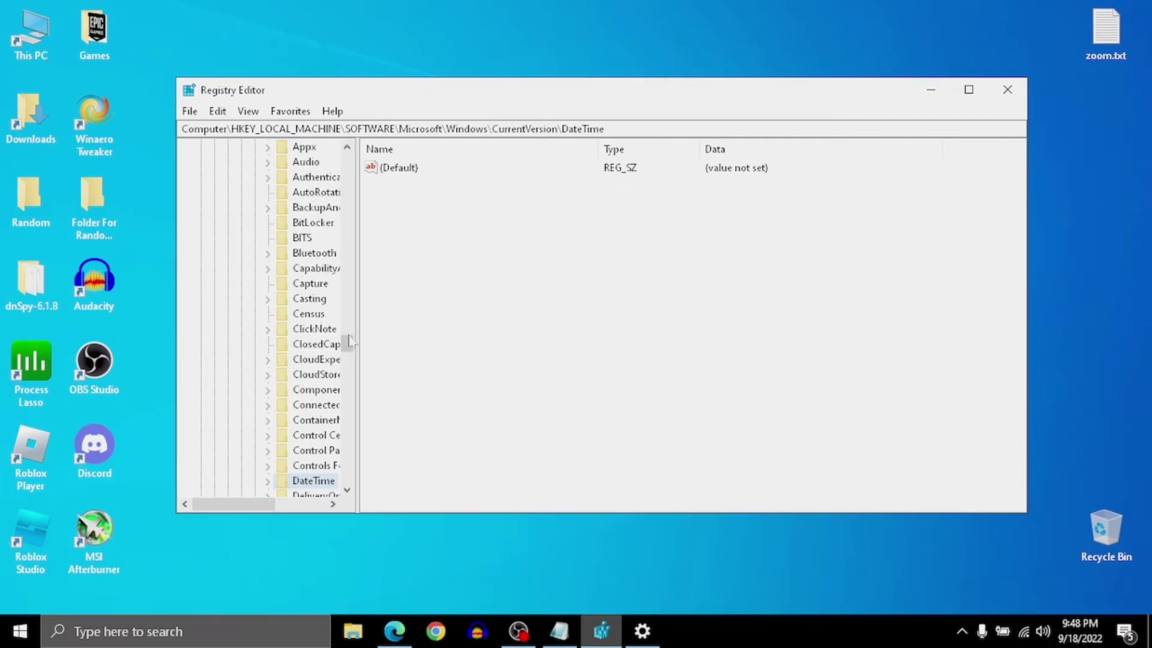
pyautogui.moveTo(347, 344); pyautogui.dragTo(350, 361)
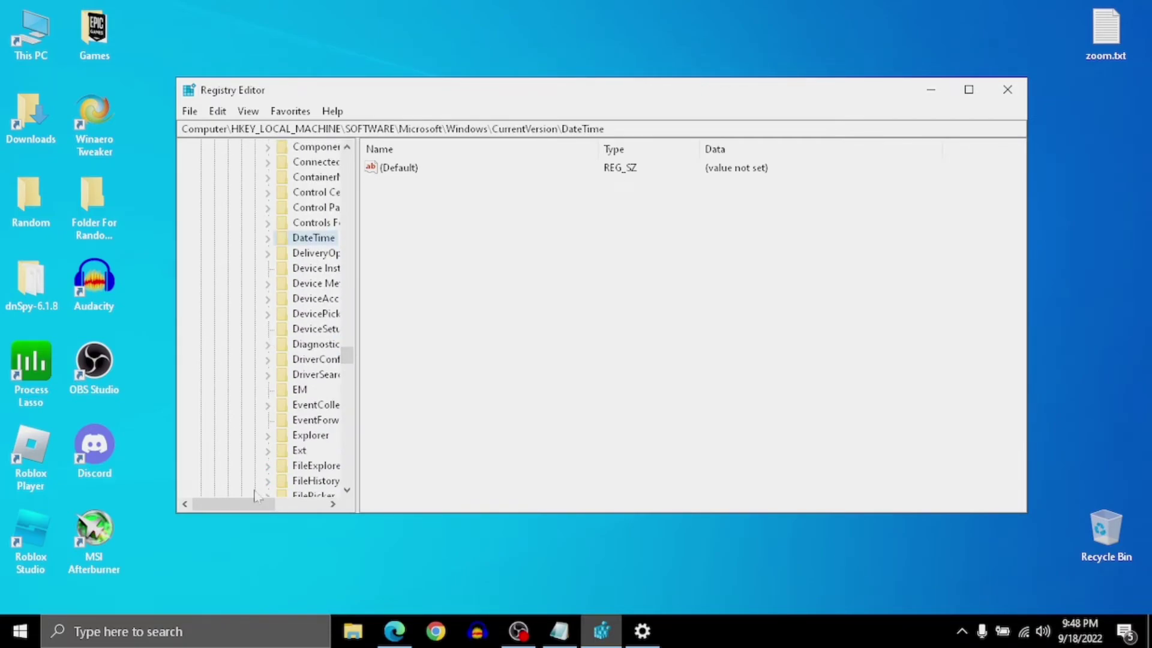
pyautogui.moveTo(260, 504); pyautogui.dragTo(281, 504)
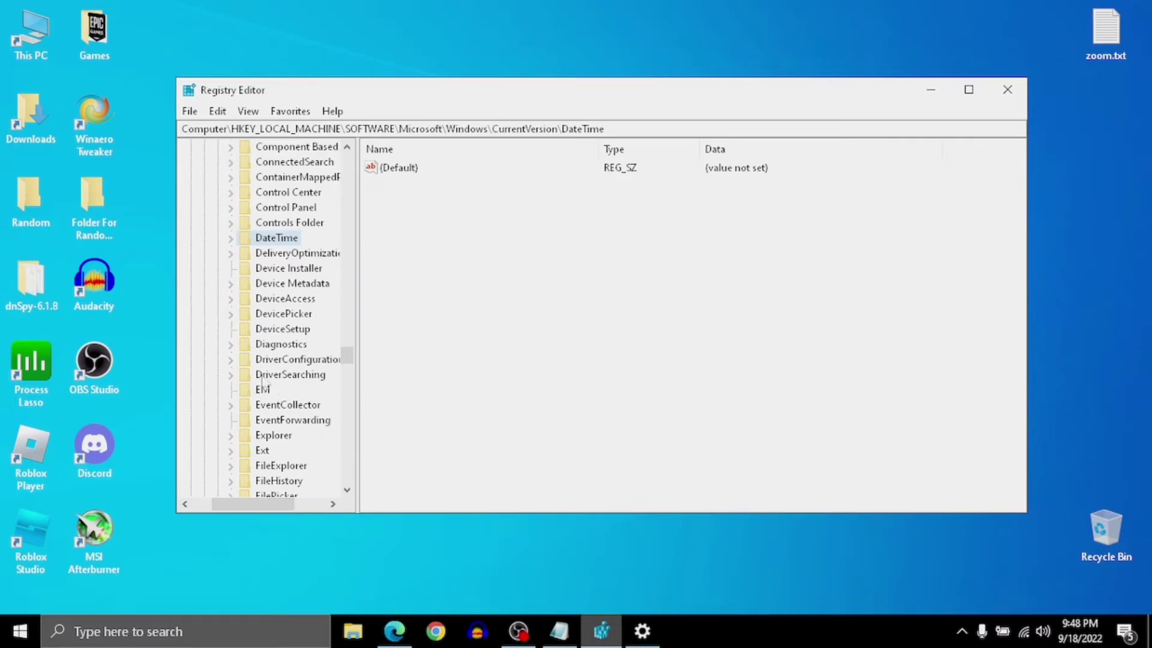
pyautogui.click(231, 375)
pyautogui.click(230, 375)
pyautogui.click(270, 374)
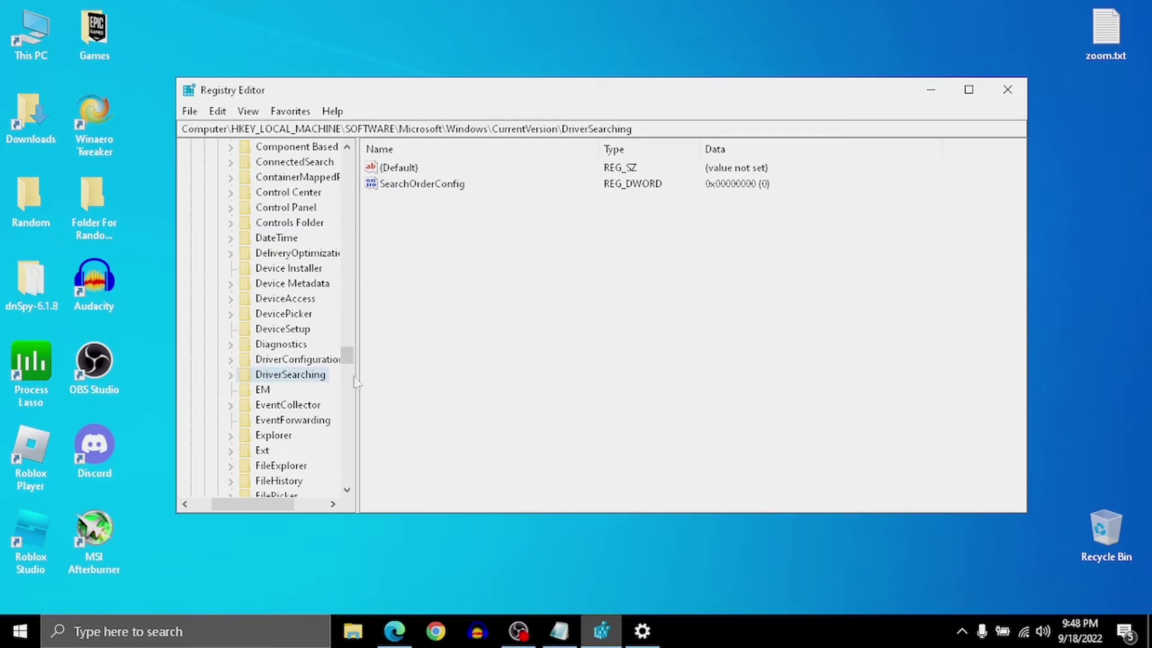
# Confirm SearchOrderConfig's DWORD data as 0.
pyautogui.doubleClick(419, 185)
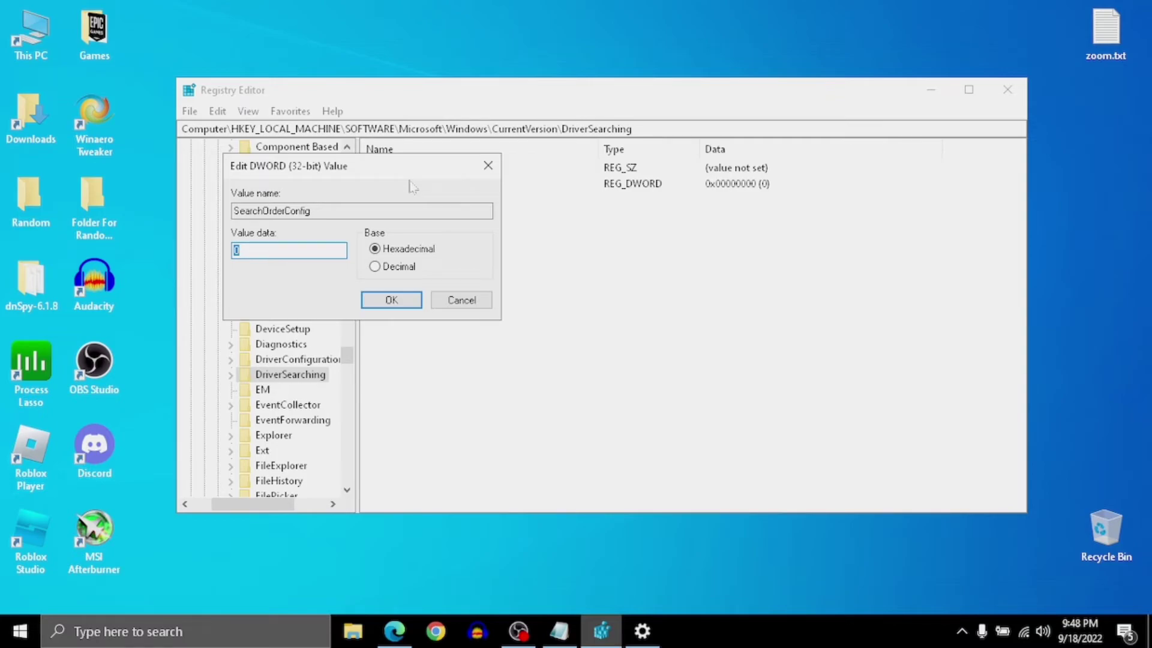
pyautogui.write('0')
pyautogui.click(403, 300)
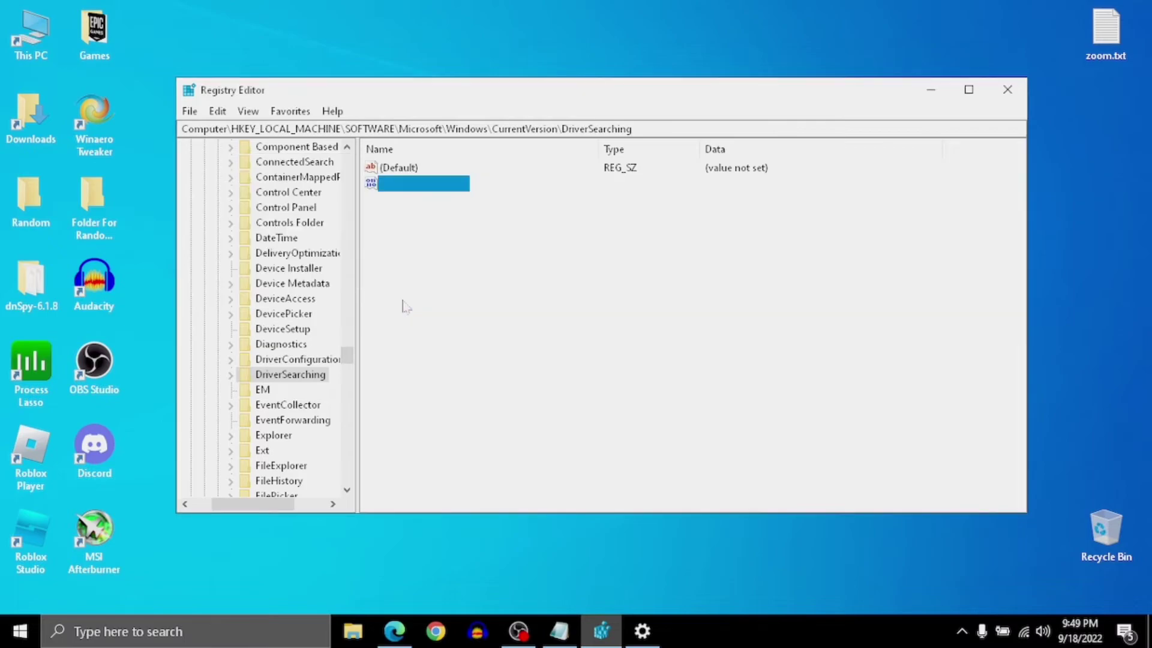
pyautogui.moveTo(347, 357)
pyautogui.mouseDown()
pyautogui.moveTo(349, 300)
pyautogui.moveTo(354, 325)
pyautogui.mouseUp()
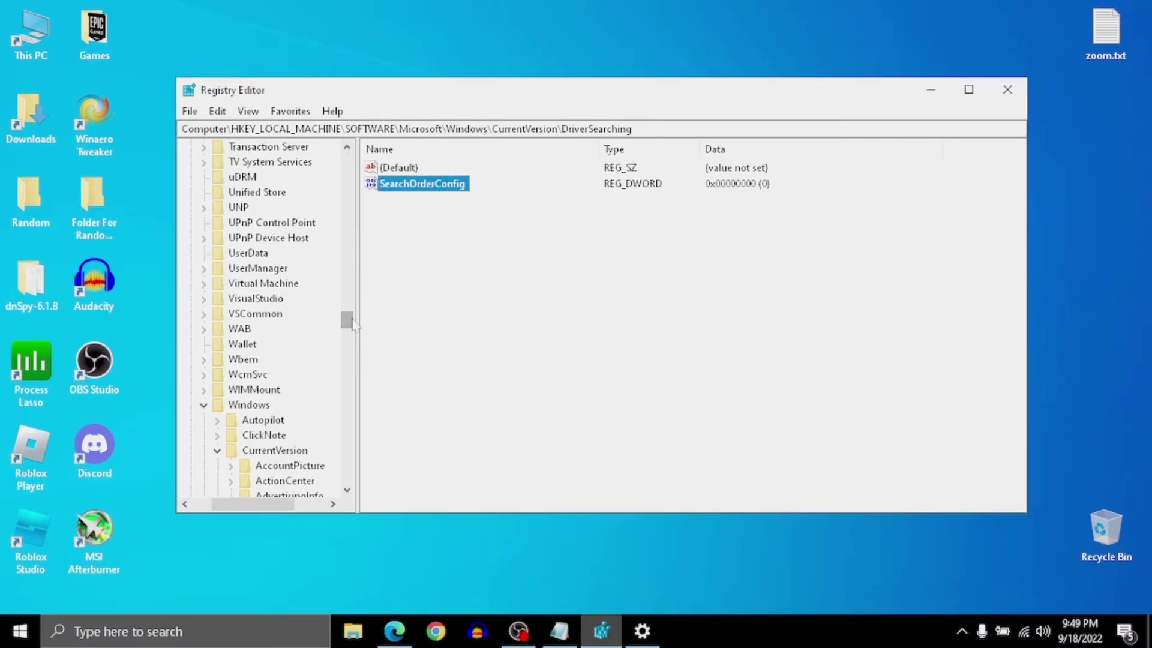
# Collapse the Windows branch and jump to SOFTWARE\Microsoft\Palm, showing DelayManipulationDuration 250.
pyautogui.click(217, 451)
pyautogui.click(204, 405)
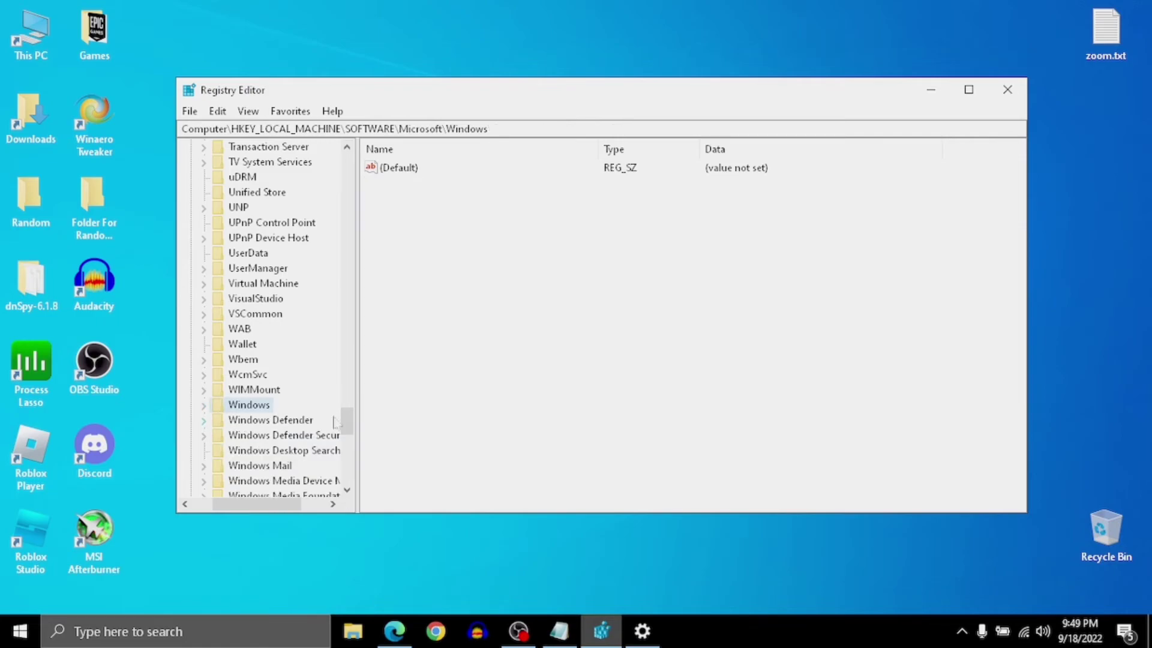
pyautogui.moveTo(347, 419); pyautogui.dragTo(350, 254)
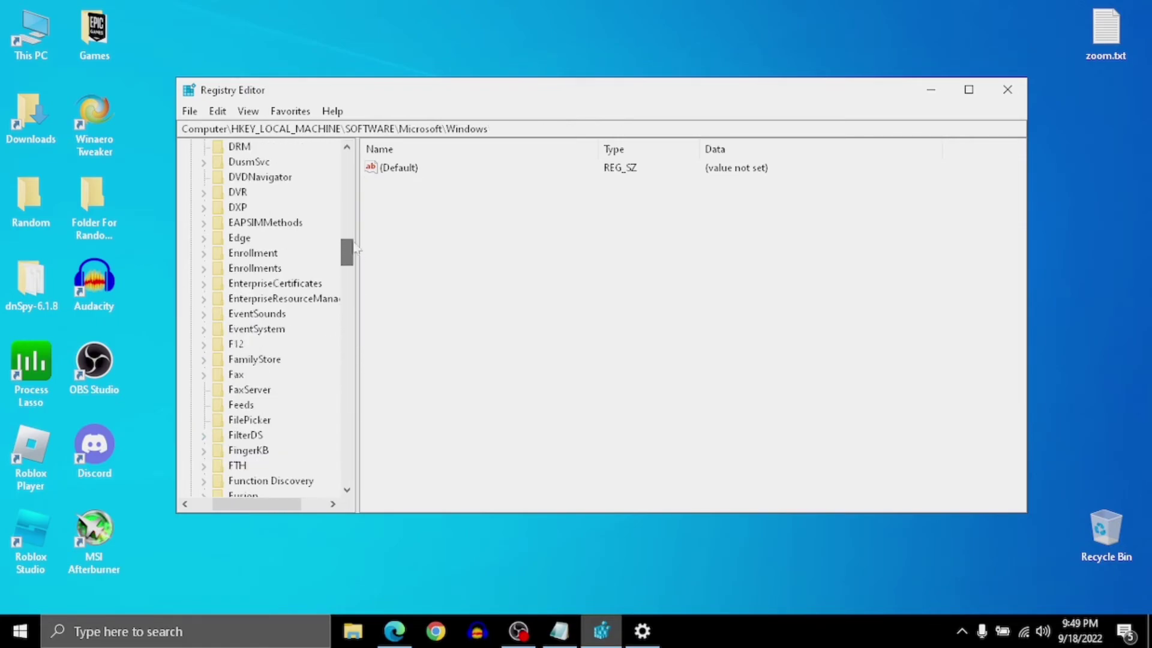
pyautogui.scroll(10, 281, 367)
pyautogui.scroll(1, 282, 368)
pyautogui.scroll(8, 282, 368)
pyautogui.scroll(7, 282, 368)
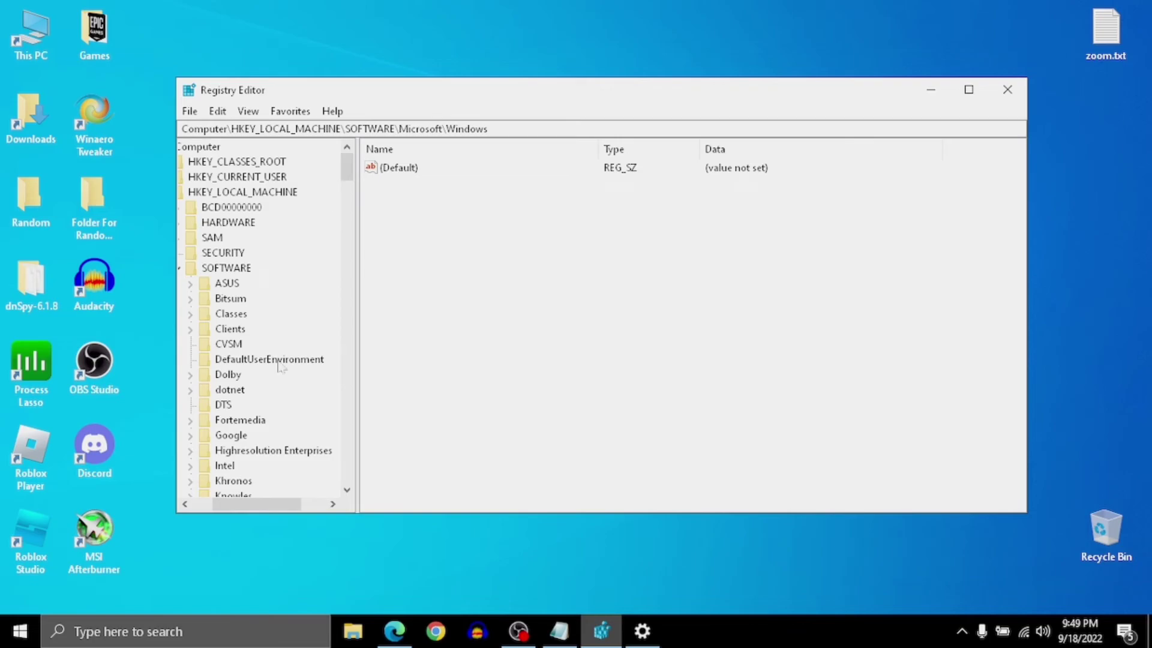
pyautogui.moveTo(226, 506); pyautogui.dragTo(208, 506)
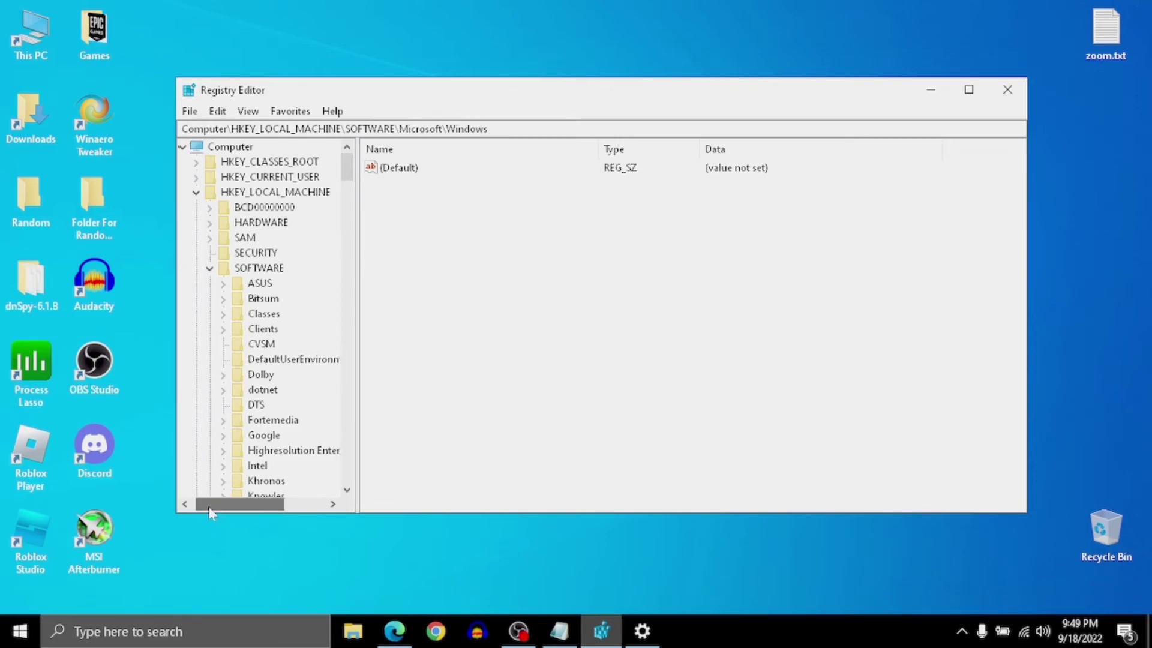
pyautogui.click(210, 269)
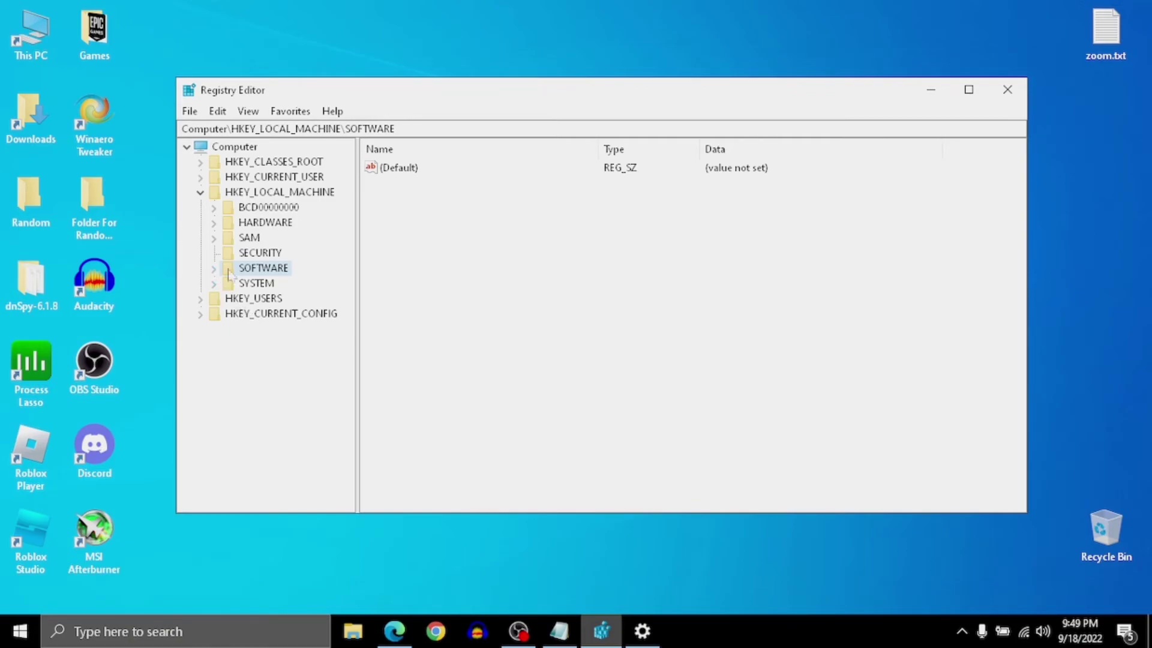
pyautogui.click(214, 270)
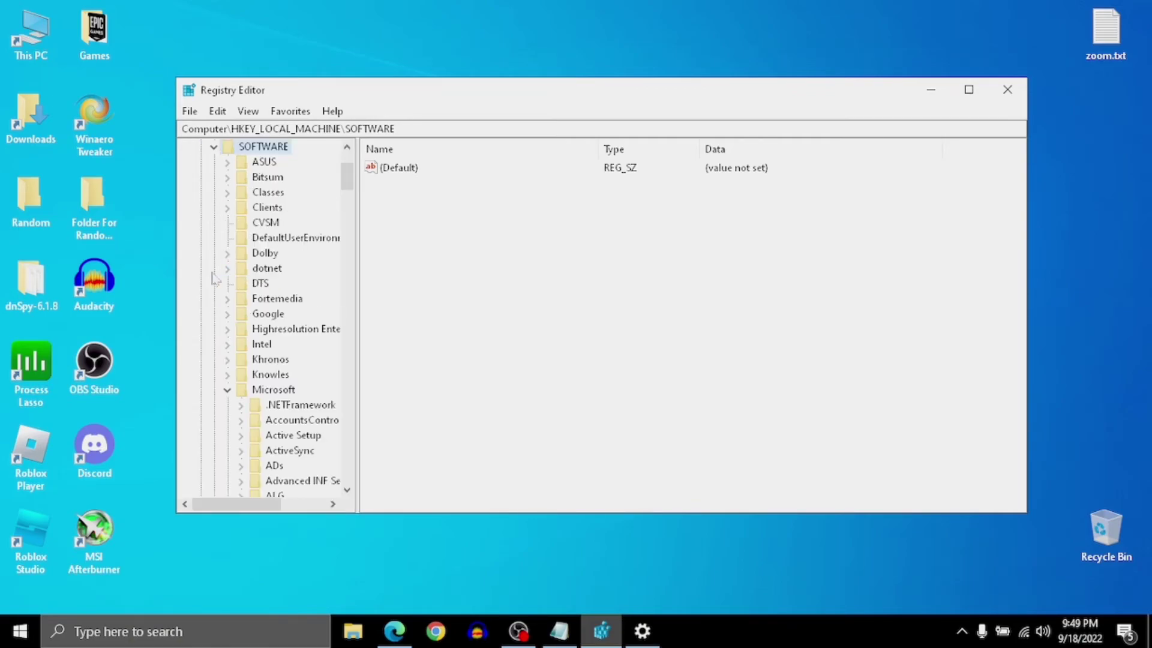
pyautogui.click(256, 390)
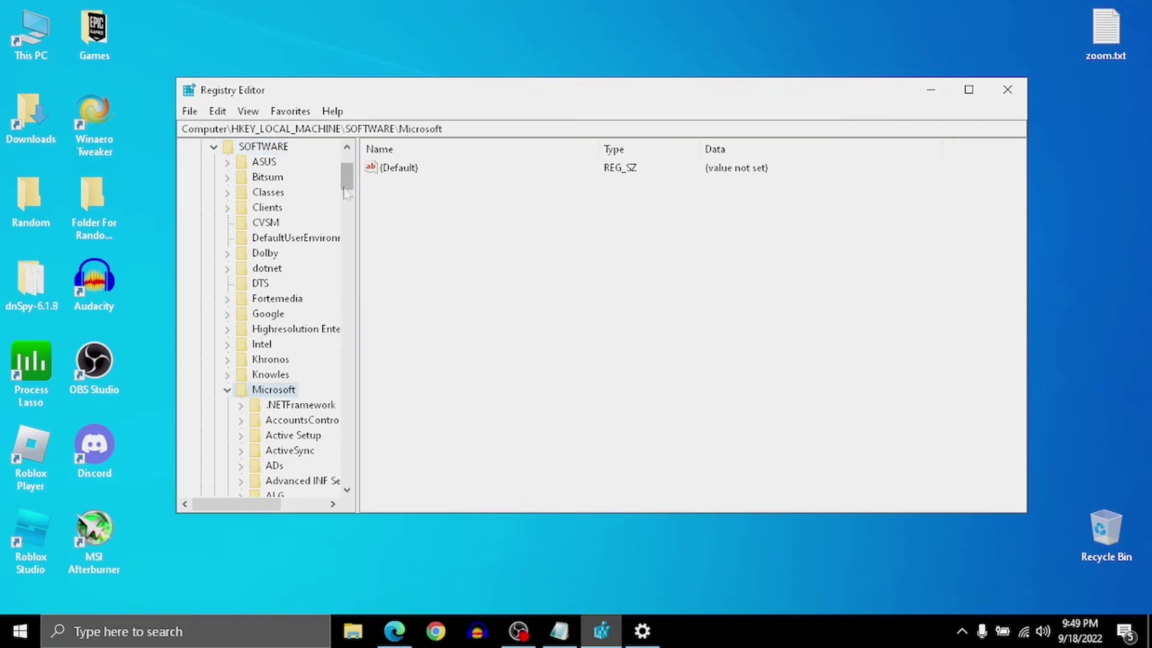
pyautogui.press('p')
pyautogui.moveTo(348, 191); pyautogui.dragTo(352, 354)
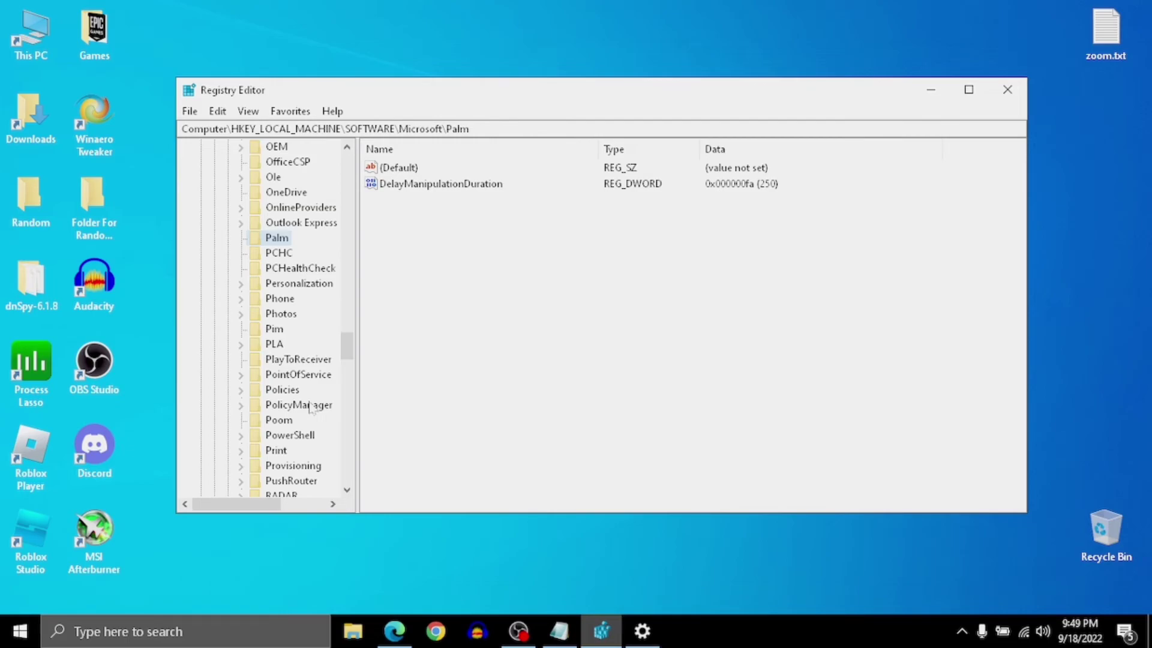
# Navigate to PolicyManager\default\ApplicationManagement\AllowGameDVR and show its values.
pyautogui.click(239, 407)
pyautogui.click(281, 438)
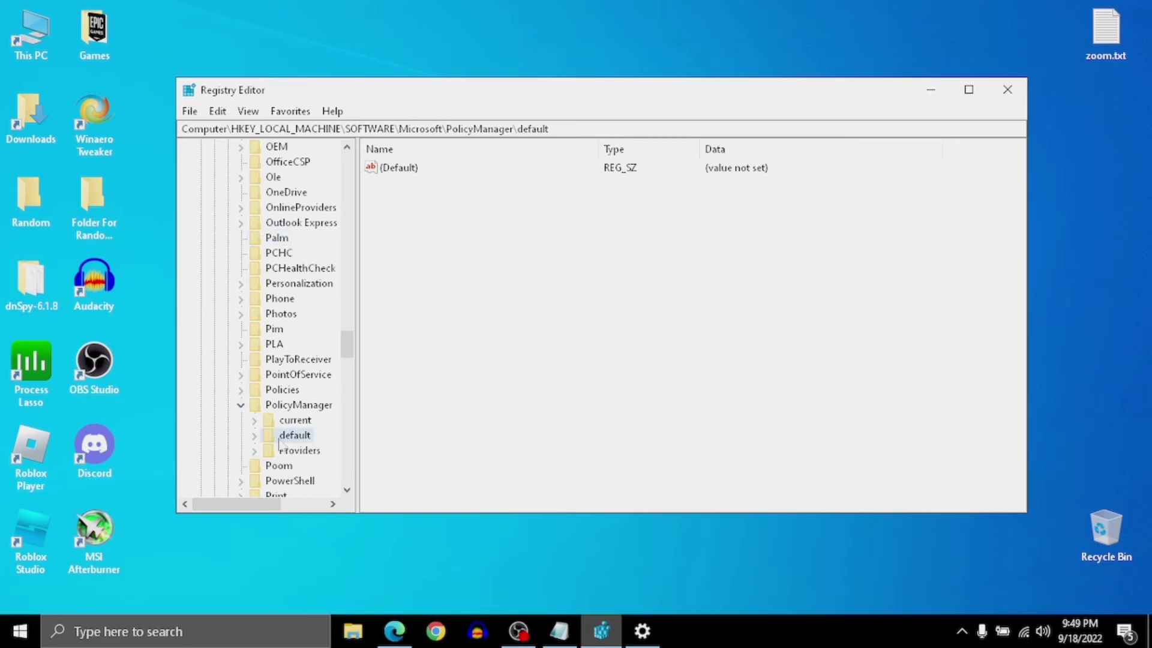
pyautogui.click(254, 436)
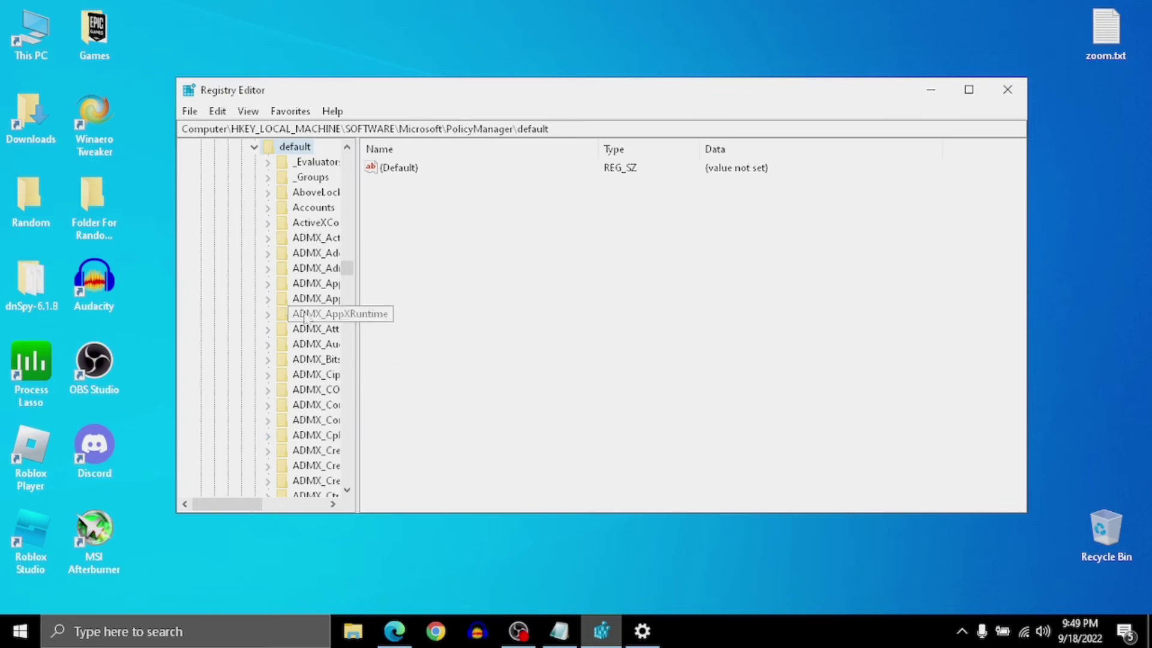
pyautogui.write('appl')
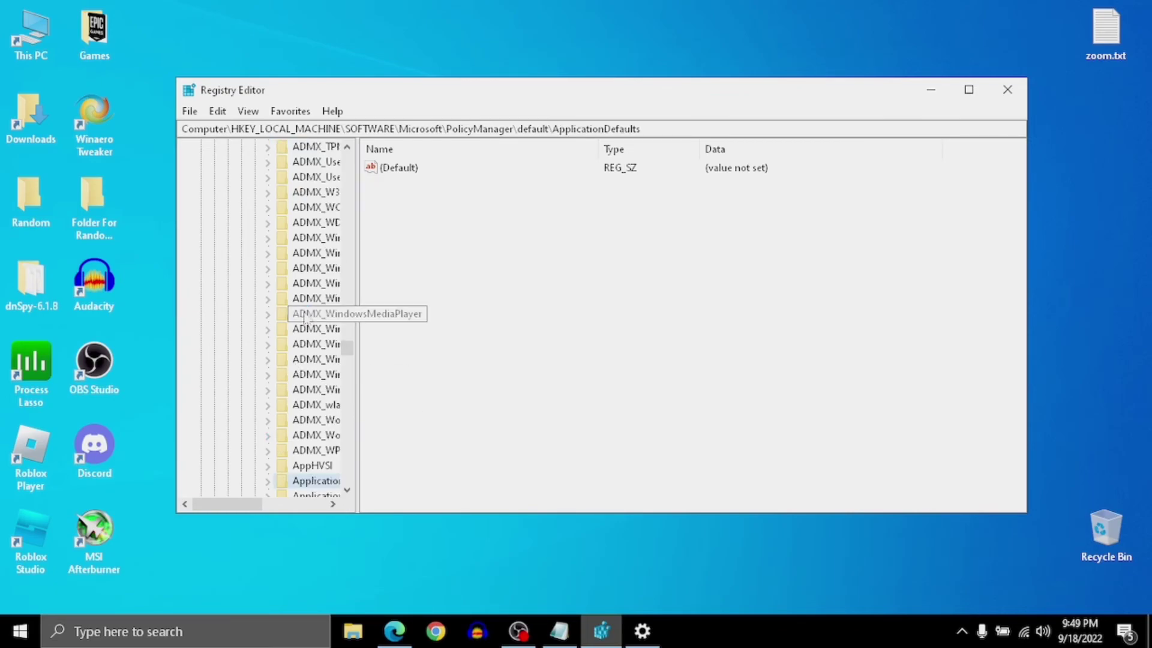
pyautogui.press('Down')
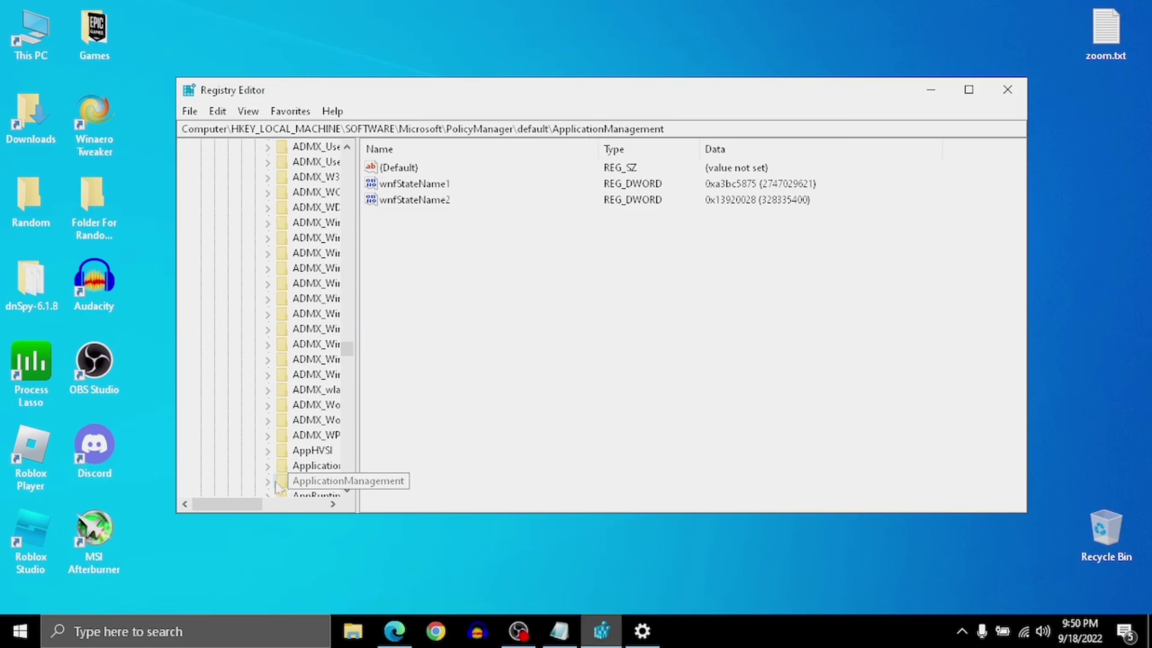
pyautogui.click(268, 481)
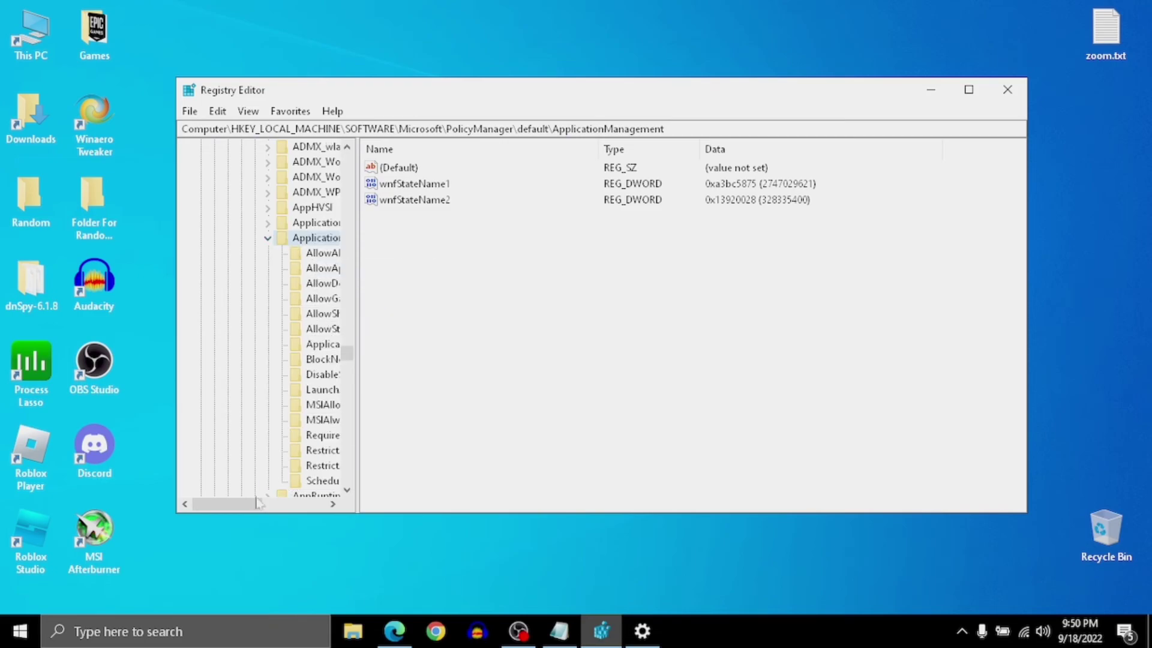
pyautogui.moveTo(256, 504); pyautogui.dragTo(286, 505)
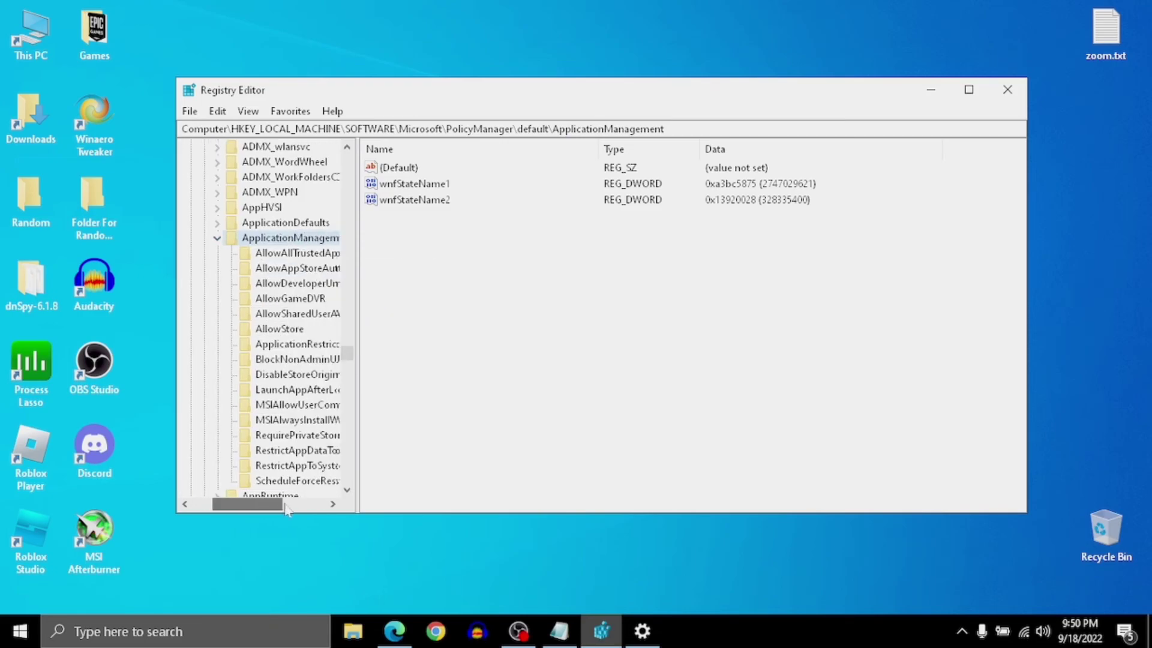
pyautogui.click(259, 300)
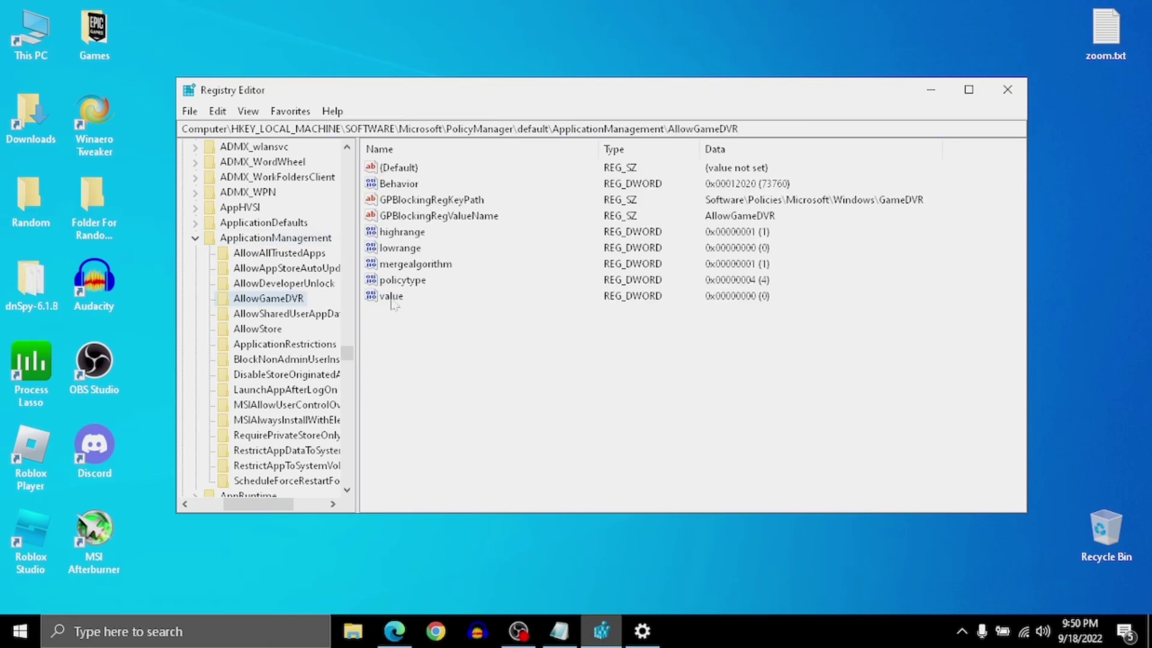
# Confirm AllowGameDVR's 'value' DWORD data as 0.
pyautogui.doubleClick(393, 299)
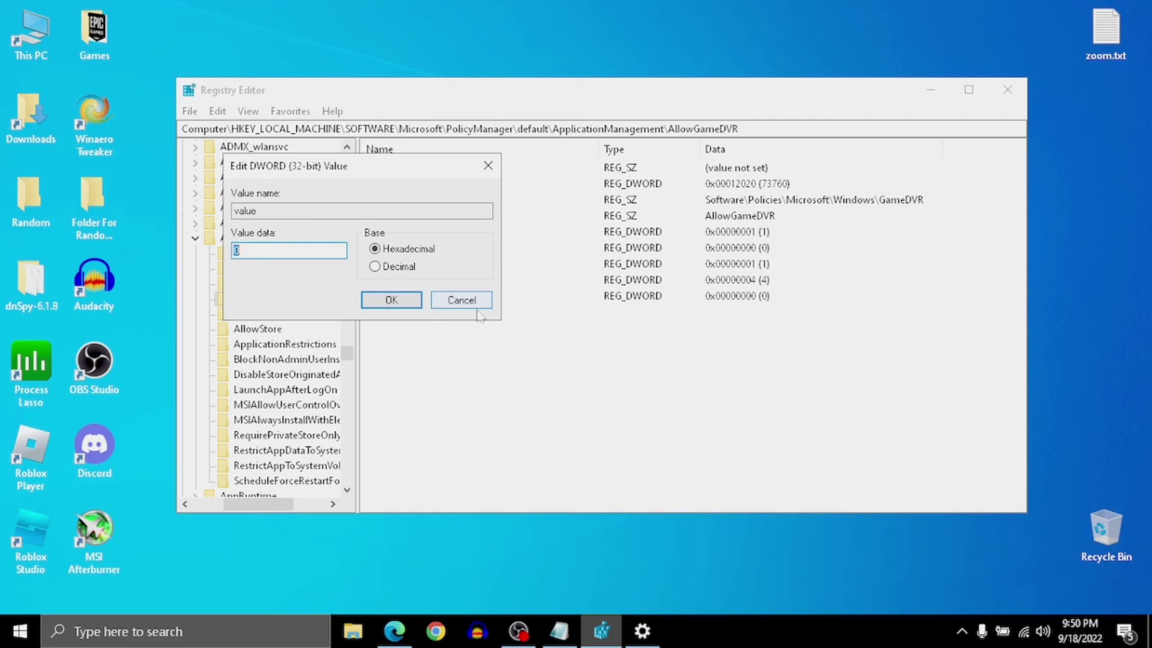
pyautogui.write('00')
pyautogui.write('0000')
pyautogui.write('00')
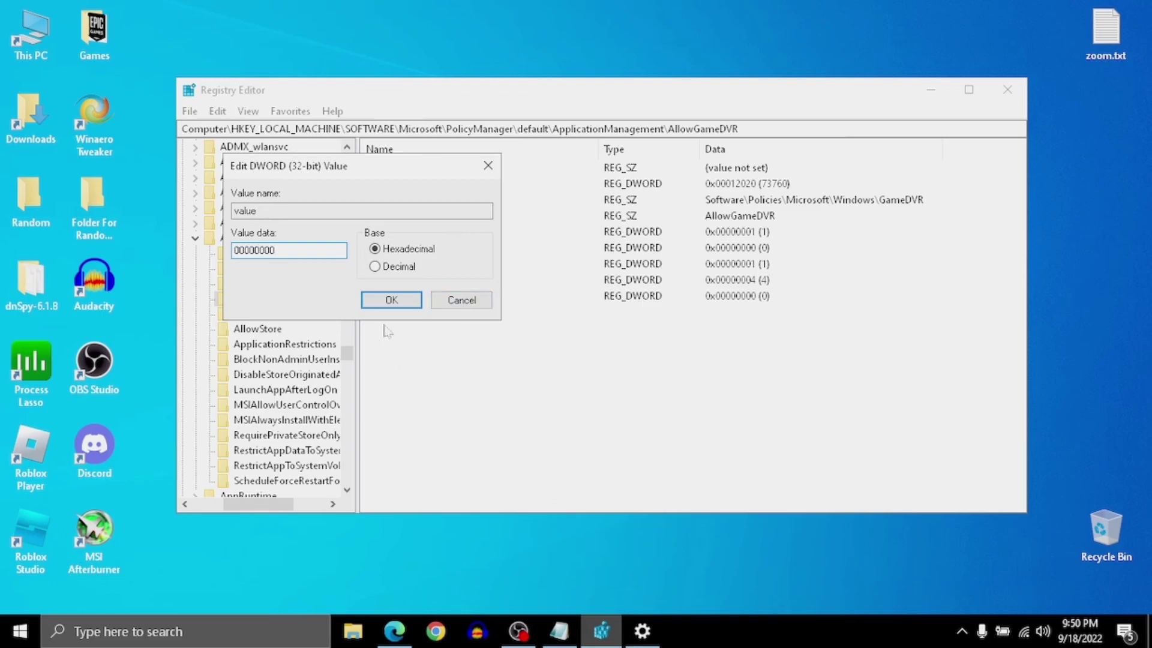
pyautogui.click(382, 301)
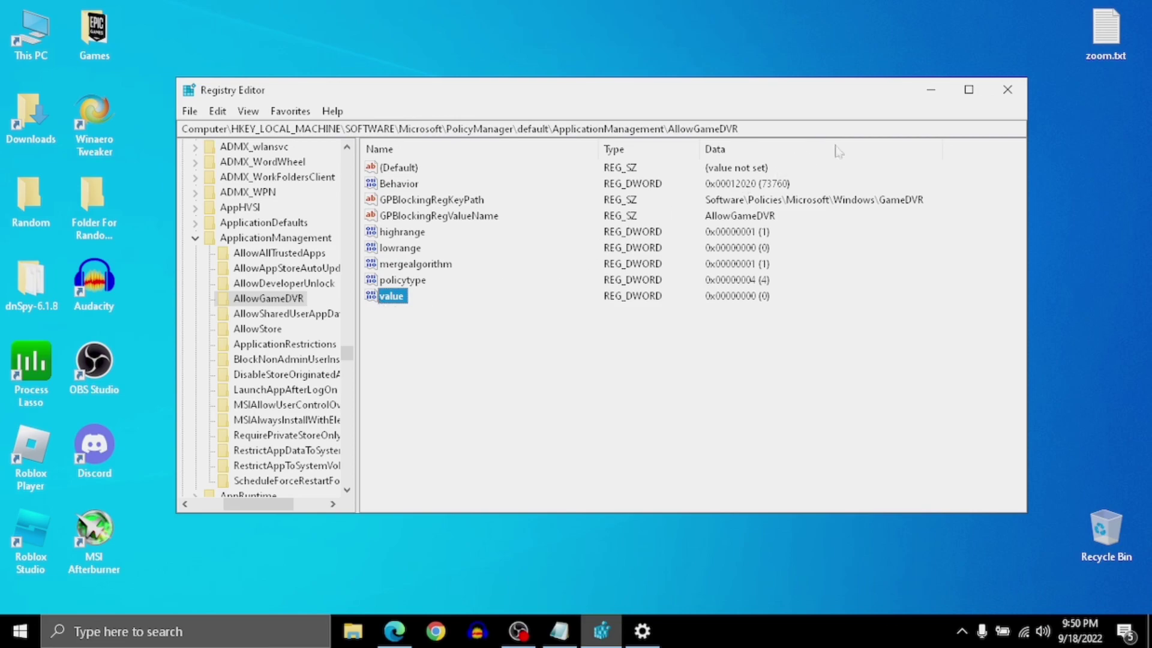
# Close Registry Editor, leaving the desktop with the regedit notes file.
pyautogui.click(1007, 90)
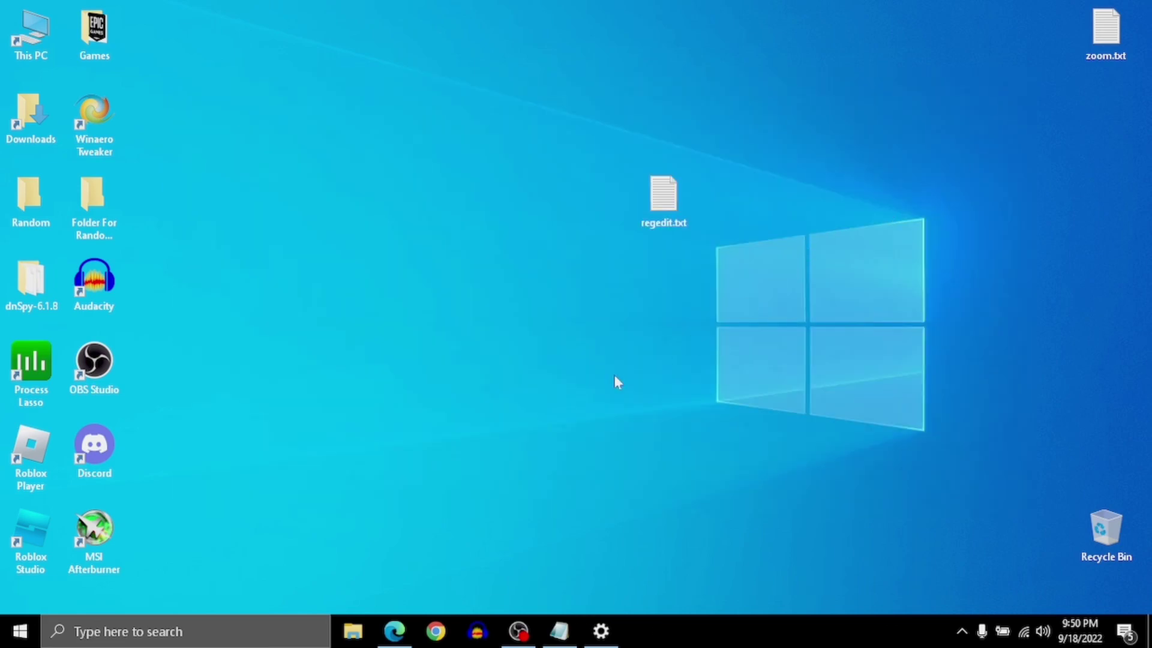